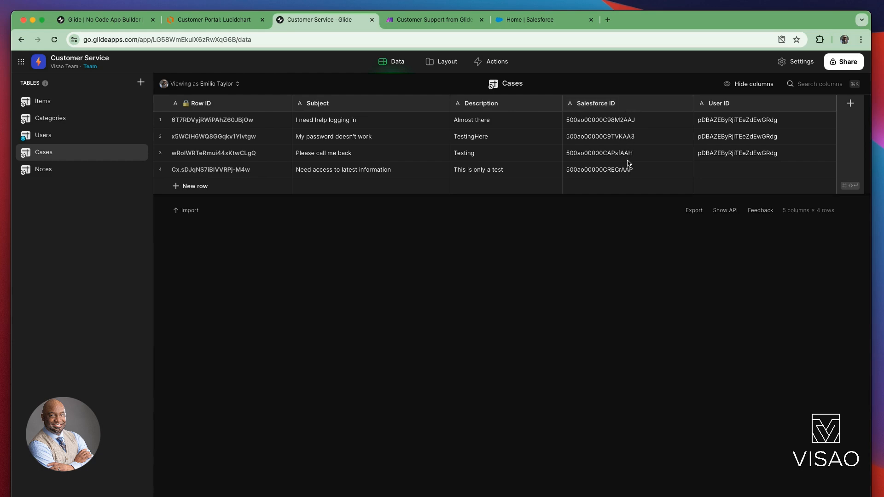
# Step: Look over the Notes table, and in the Make scenario copy the webhook address of the Glide trigger module
pyautogui.click(77, 171)
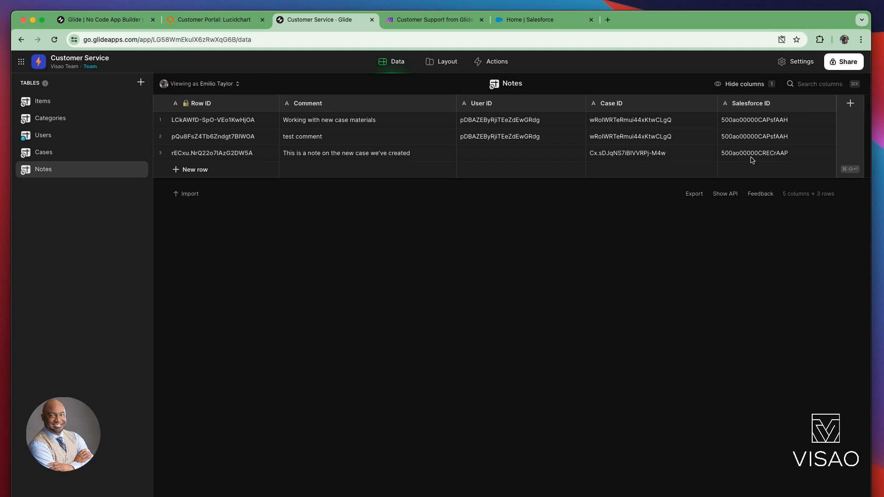
pyautogui.click(439, 21)
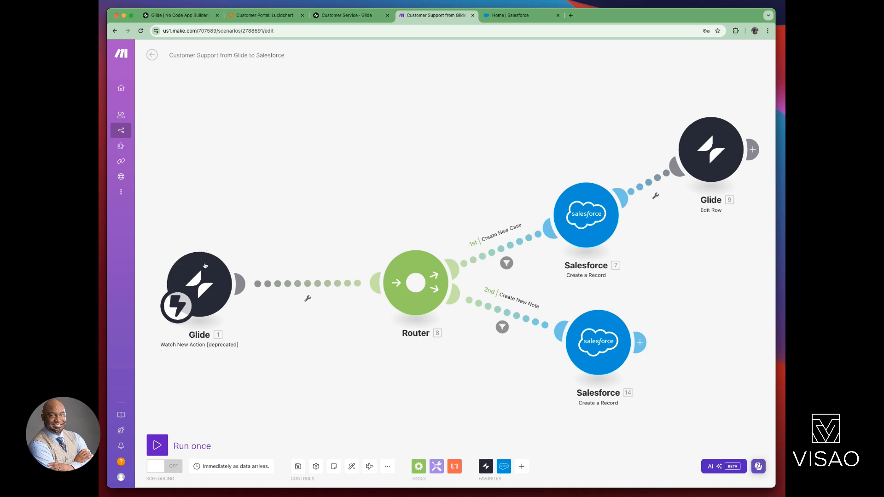
pyautogui.click(201, 291)
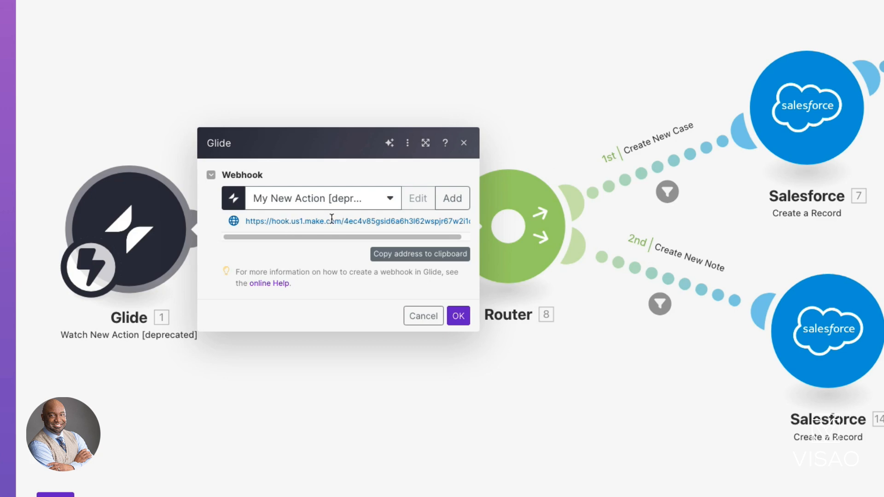
pyautogui.click(419, 257)
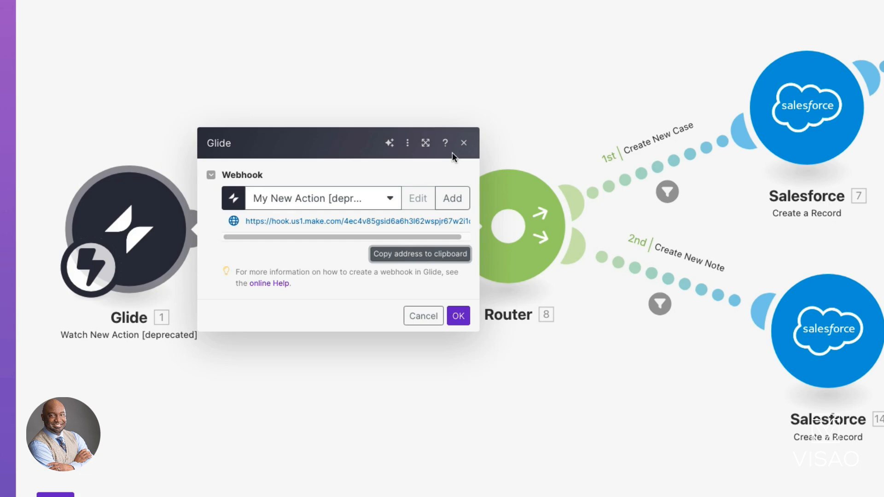
pyautogui.click(465, 146)
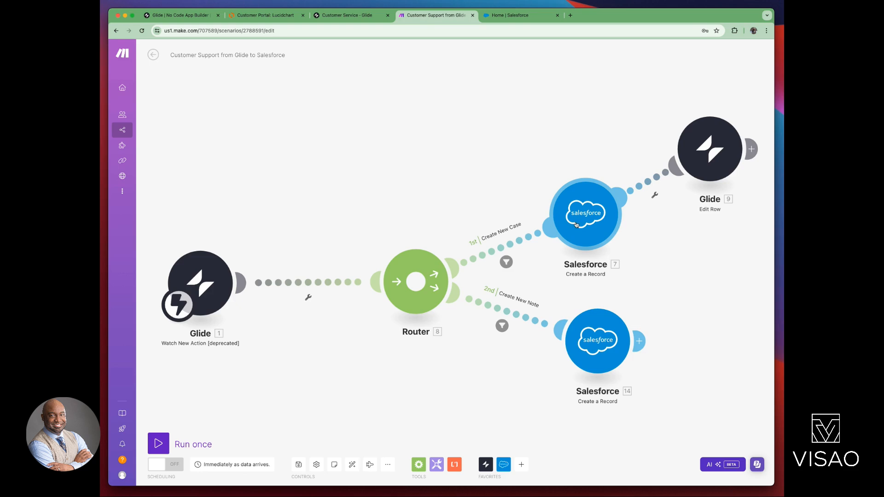
# Step: Review the field mappings of the two Salesforce Create a Record modules, for Case and Case Comment, leaving them unchanged
pyautogui.click(576, 224)
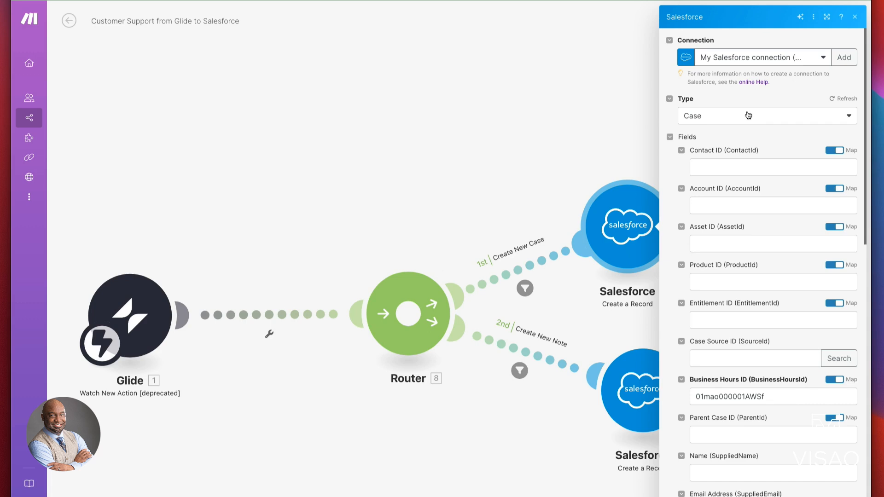
pyautogui.scroll(-3, 762, 258)
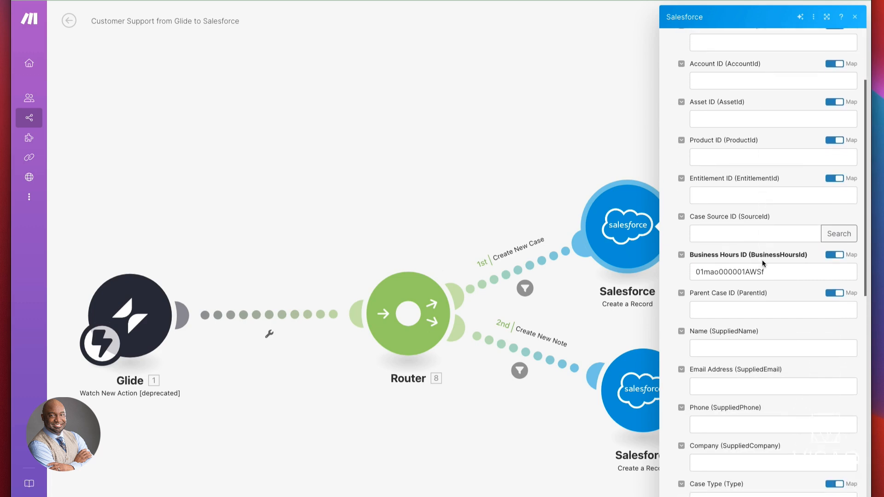
pyautogui.scroll(-10, 754, 273)
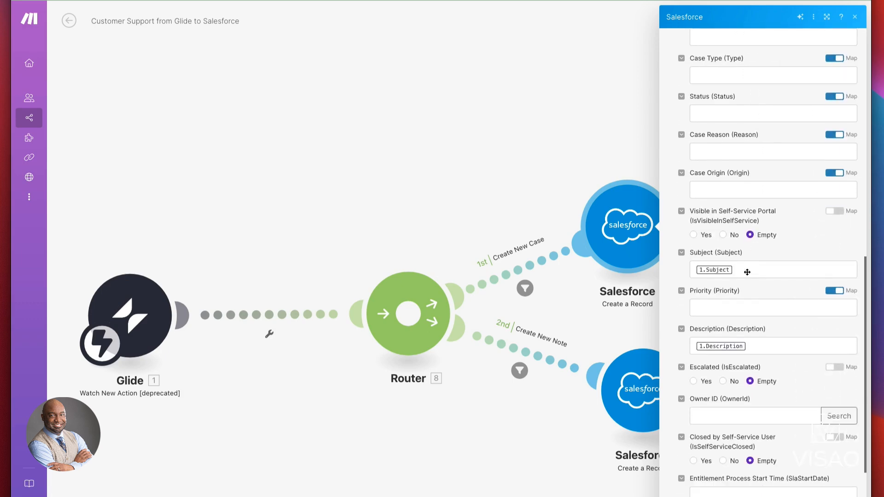
pyautogui.scroll(-4, 755, 352)
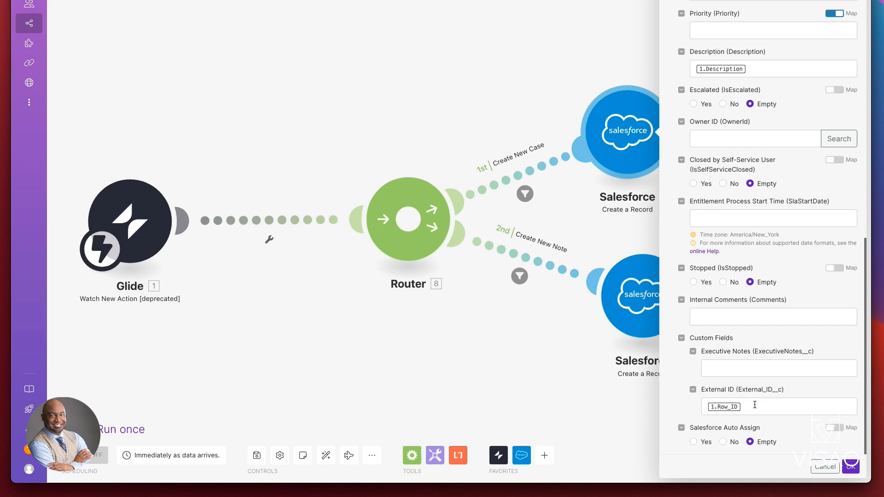
pyautogui.press('Escape')
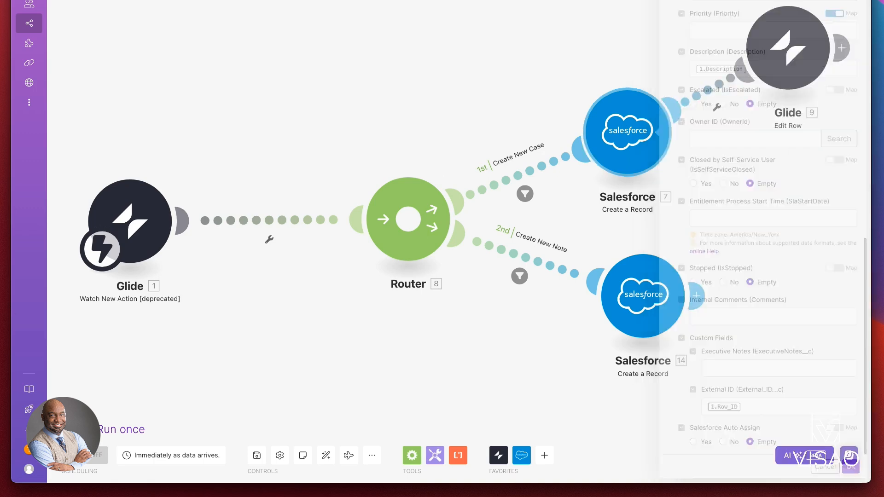
pyautogui.click(644, 309)
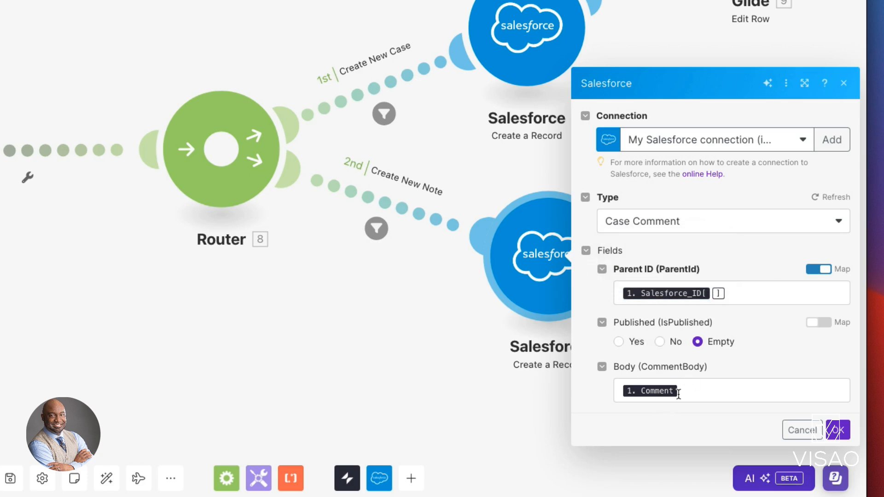
pyautogui.click(382, 316)
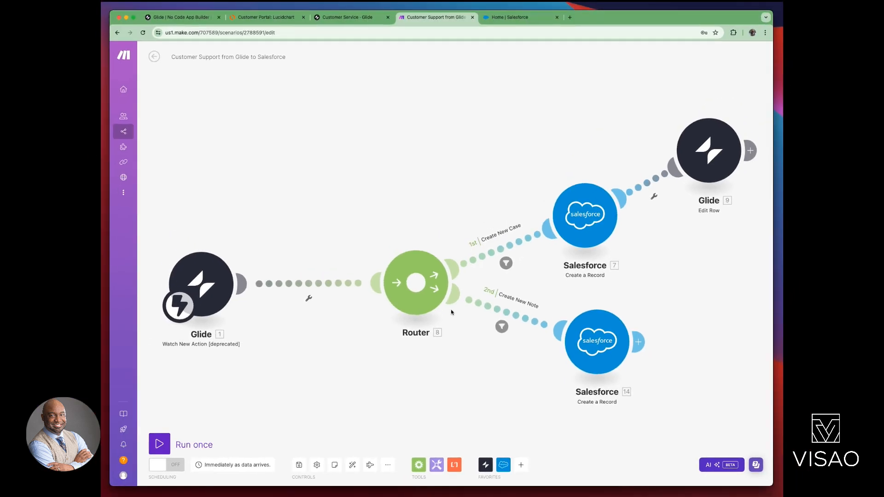
# Step: Review the Create New Case and Create New Note filter conditions and the field mapping of the Glide Edit Row module
pyautogui.click(506, 264)
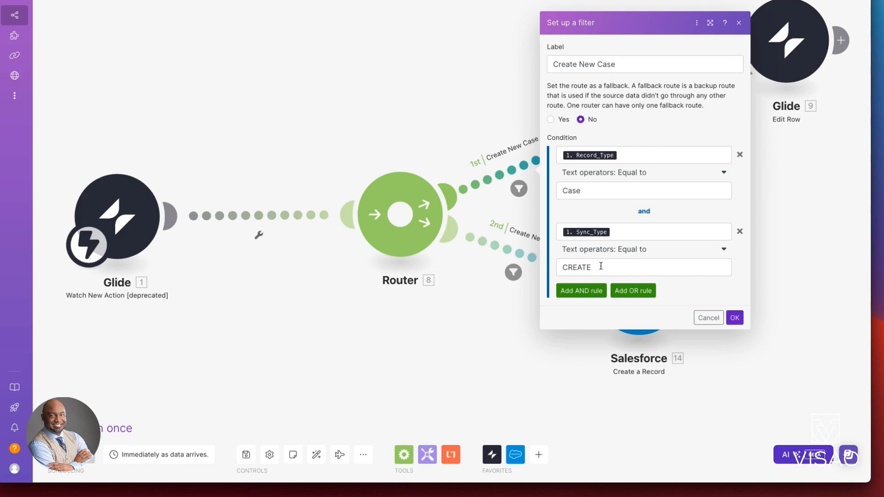
pyautogui.click(737, 23)
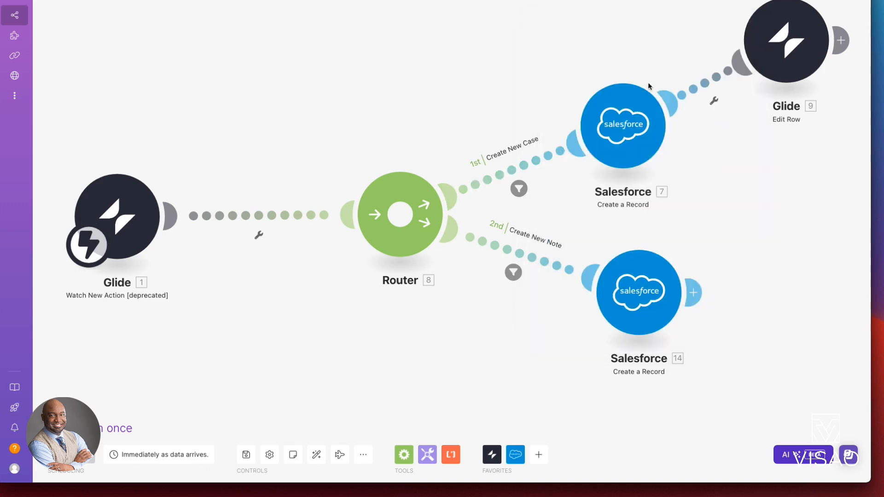
pyautogui.click(513, 273)
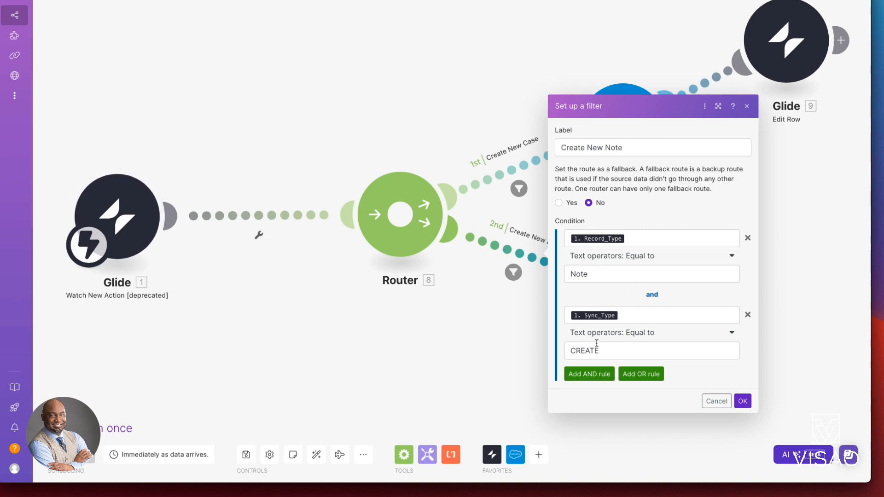
pyautogui.click(747, 106)
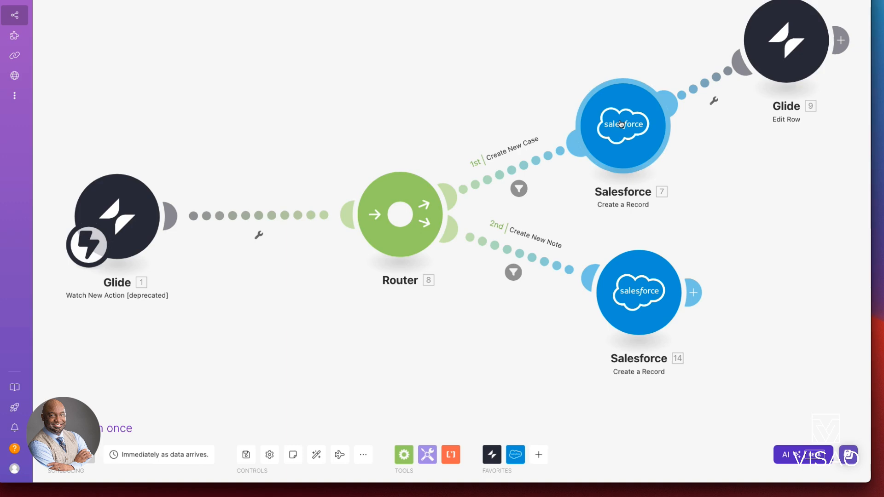
pyautogui.click(766, 50)
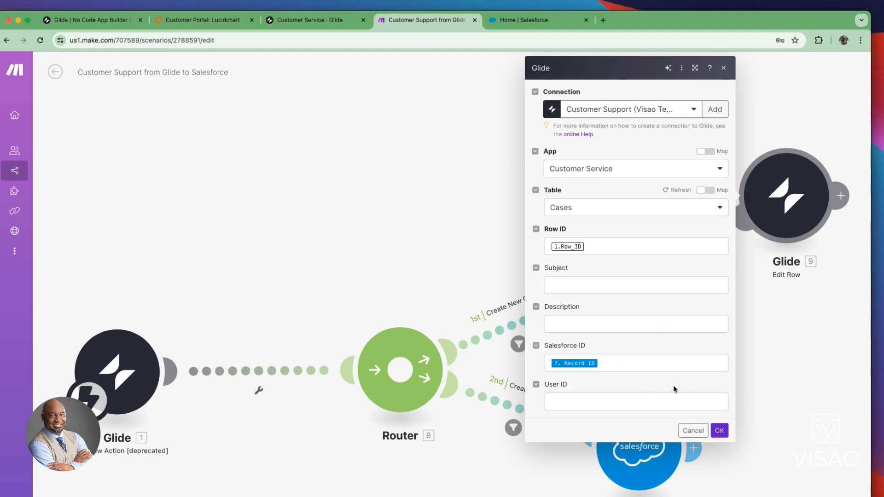
pyautogui.click(692, 431)
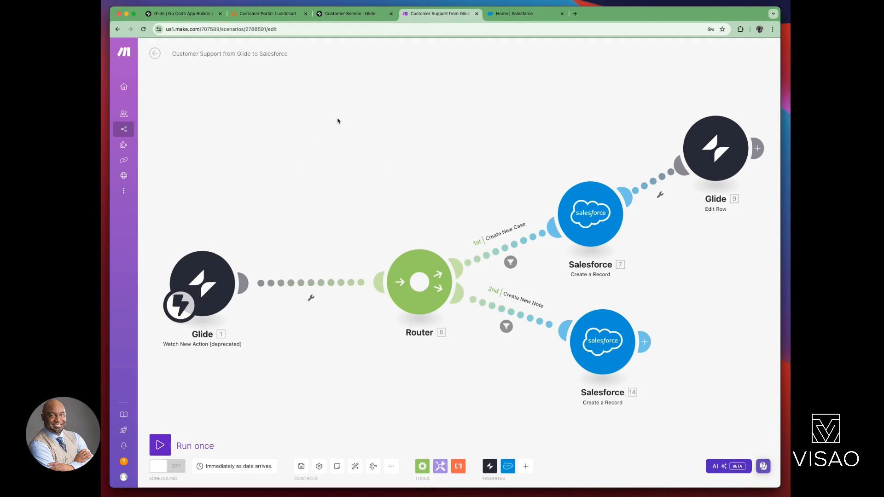
# Step: Run the scenario once, choosing to wait for new webhook data instead of using the queued data
pyautogui.click(163, 444)
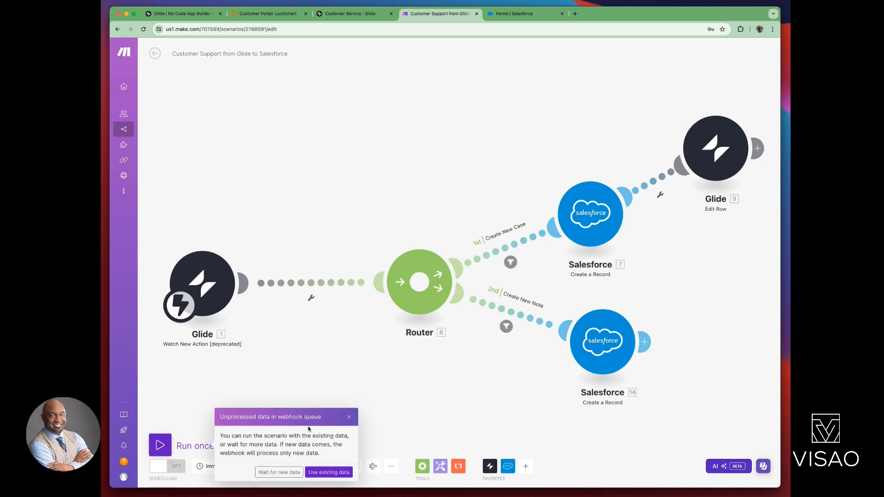
pyautogui.click(279, 472)
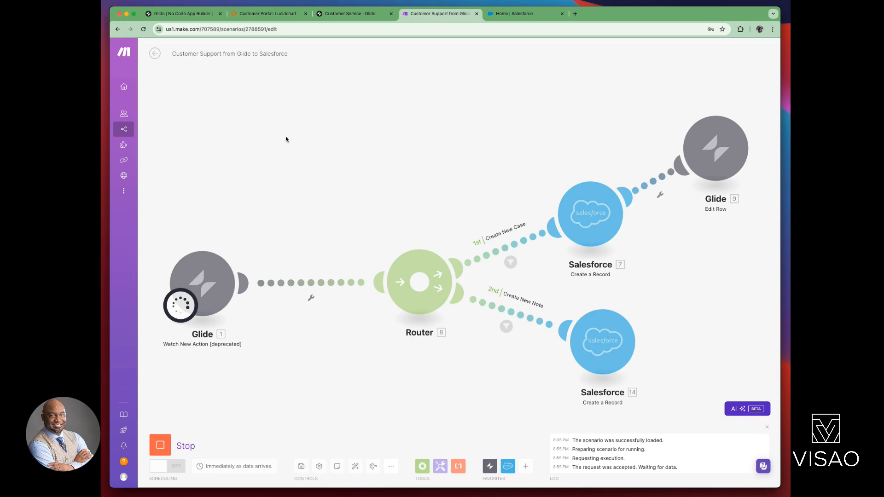
# Step: Switch to Glide and submit a new case from the layout preview with subject "New Case for Video" and description "We need help with our password"
pyautogui.click(336, 15)
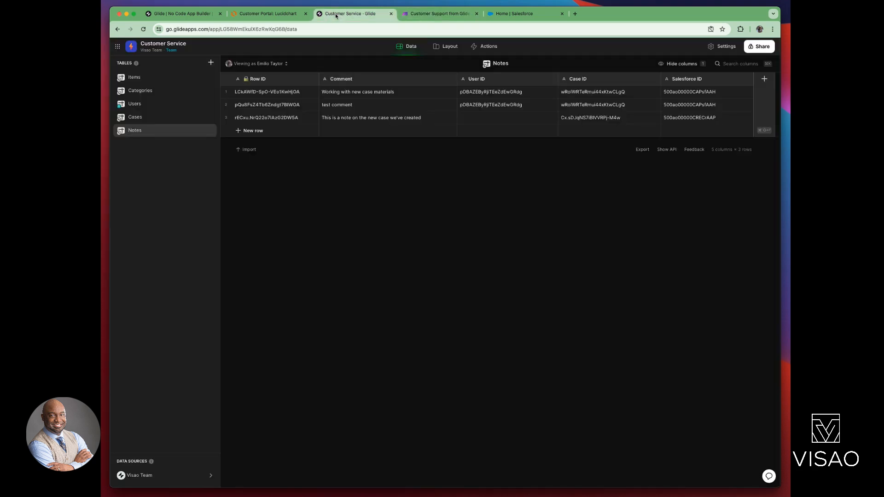
pyautogui.click(447, 46)
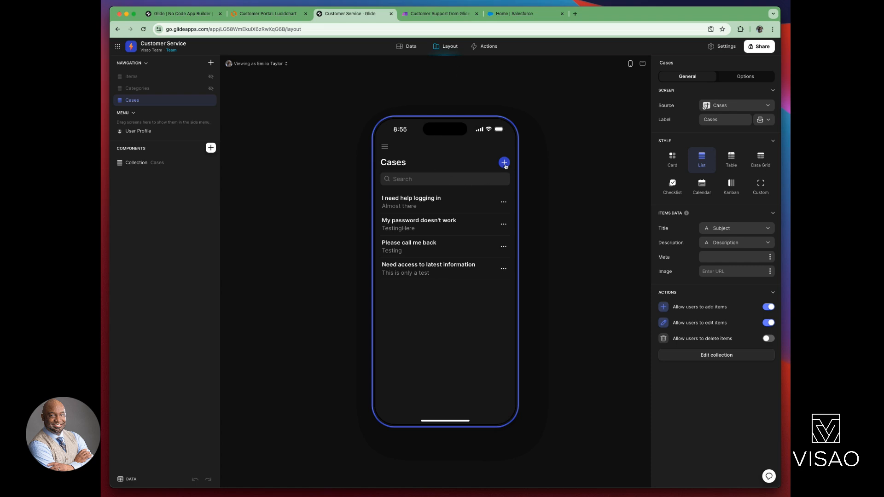
pyautogui.click(505, 164)
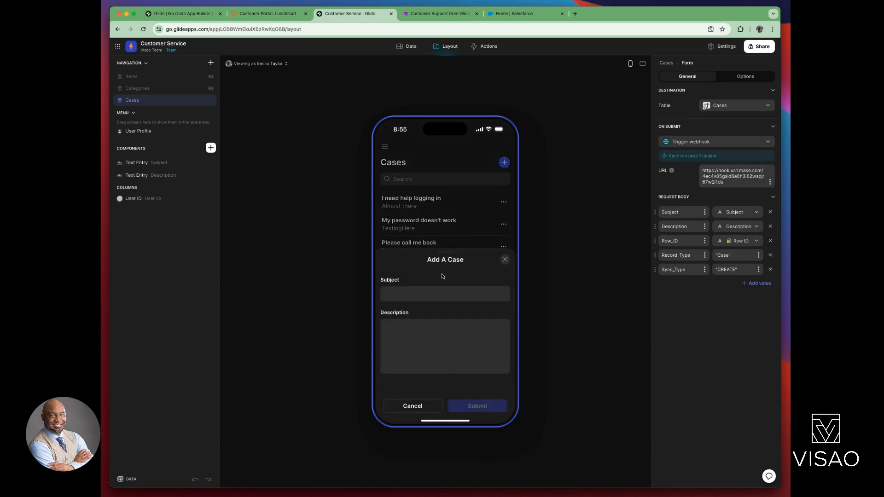
pyautogui.click(423, 290)
pyautogui.write('New C')
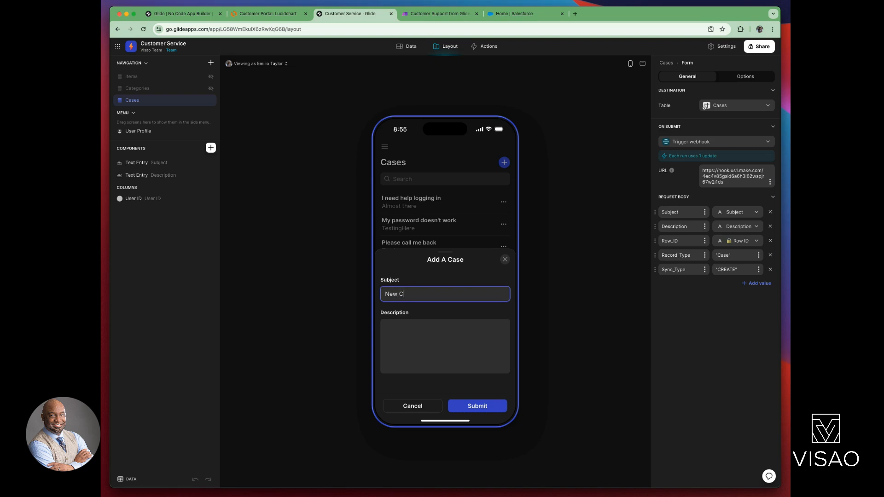
pyautogui.write('ase for Video')
pyautogui.click(405, 343)
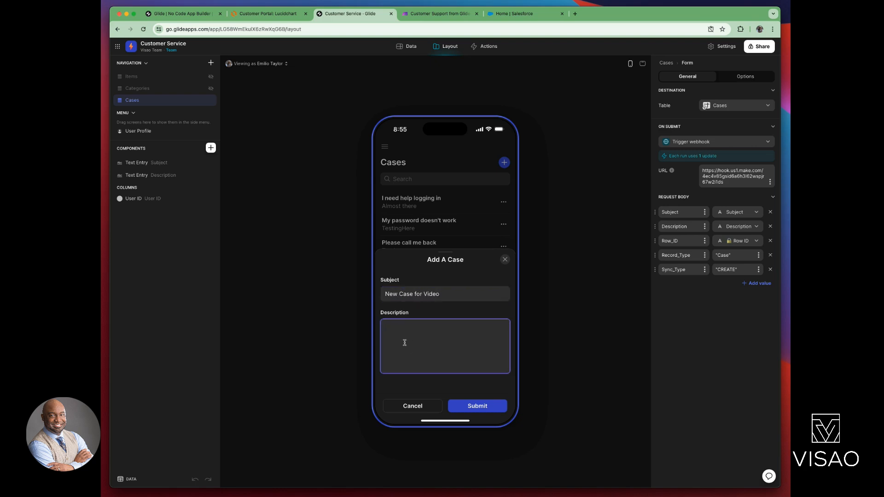
pyautogui.write('WE need help with our password')
pyautogui.click(469, 405)
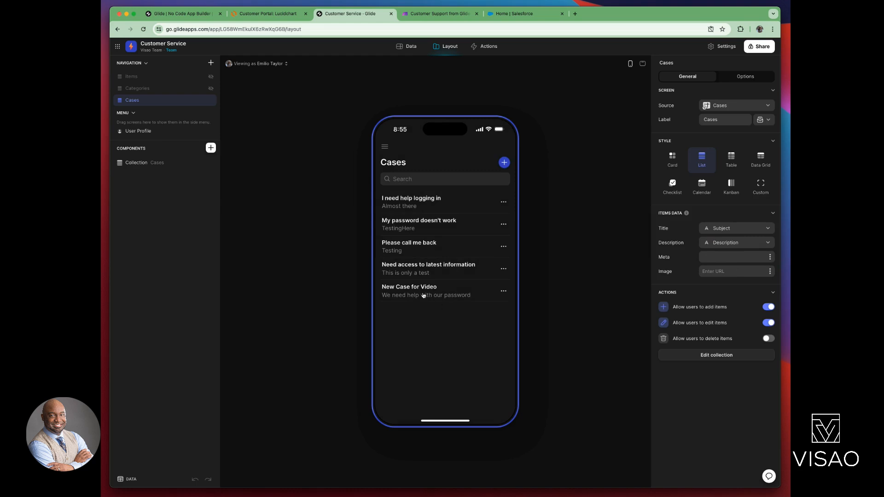
# Step: Switch to the Make scenario and inspect the run output of the Glide trigger and the Salesforce module on the Create New Case route
pyautogui.click(440, 14)
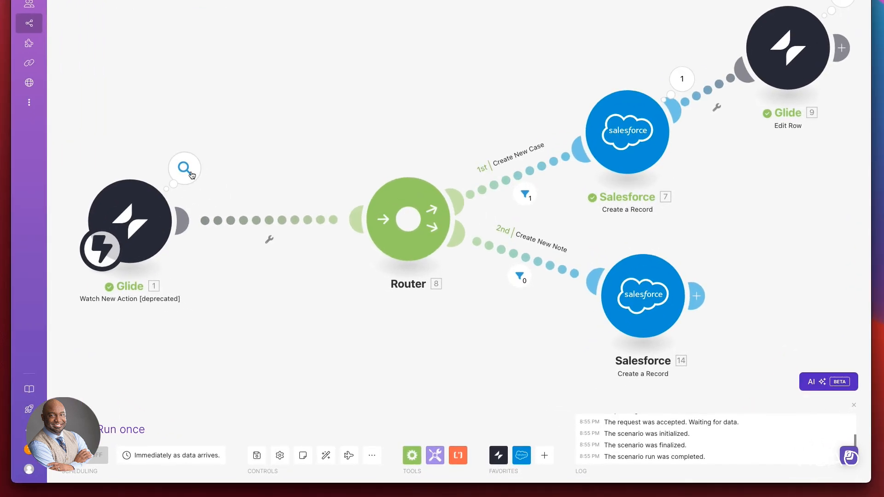
pyautogui.click(233, 228)
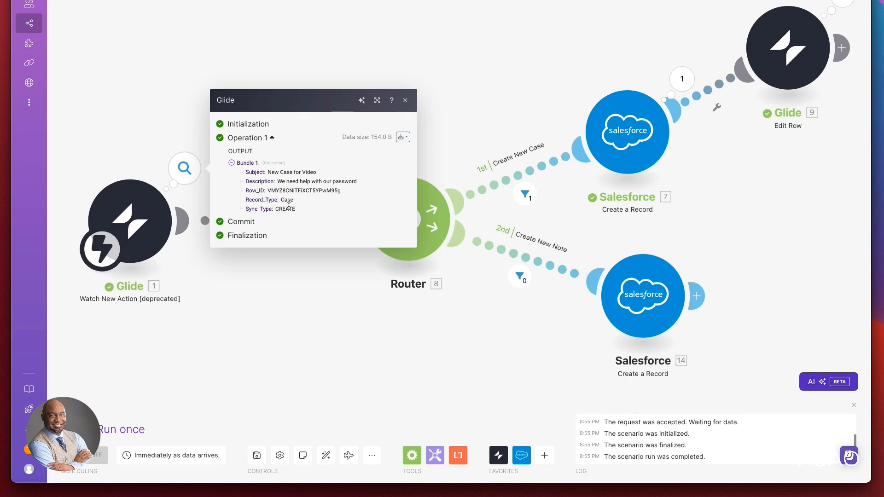
pyautogui.click(405, 100)
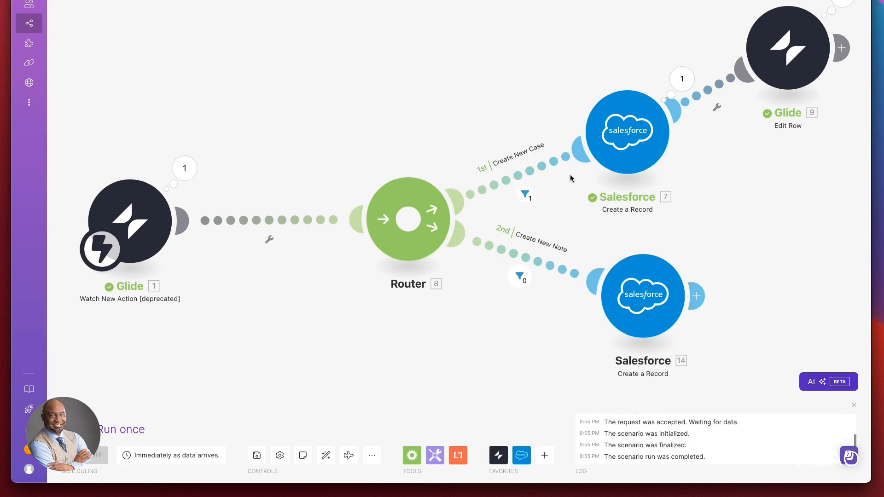
pyautogui.click(678, 83)
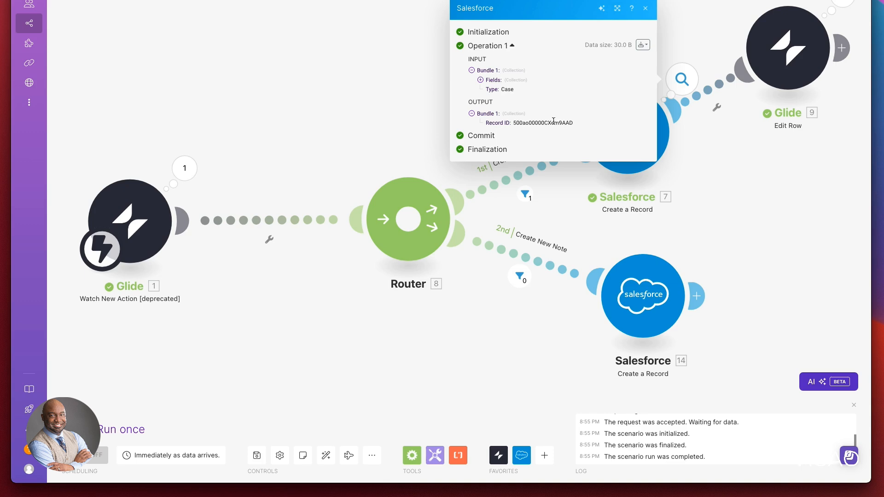
pyautogui.click(646, 9)
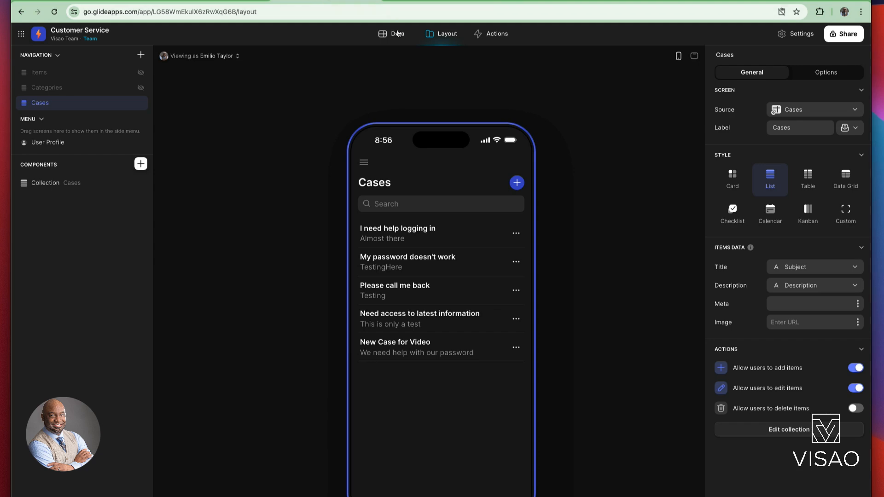
# Step: Check the new case's Salesforce ID in Glide's Cases data table and return to the app layout
pyautogui.click(396, 35)
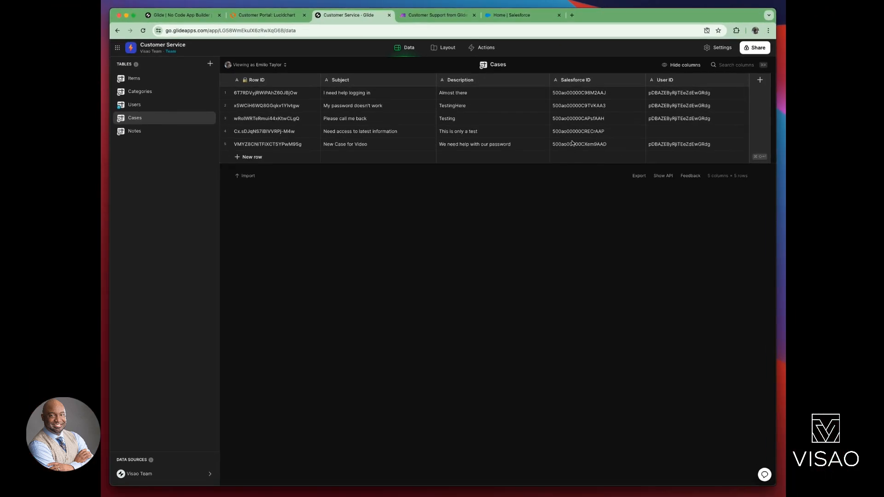
pyautogui.click(442, 48)
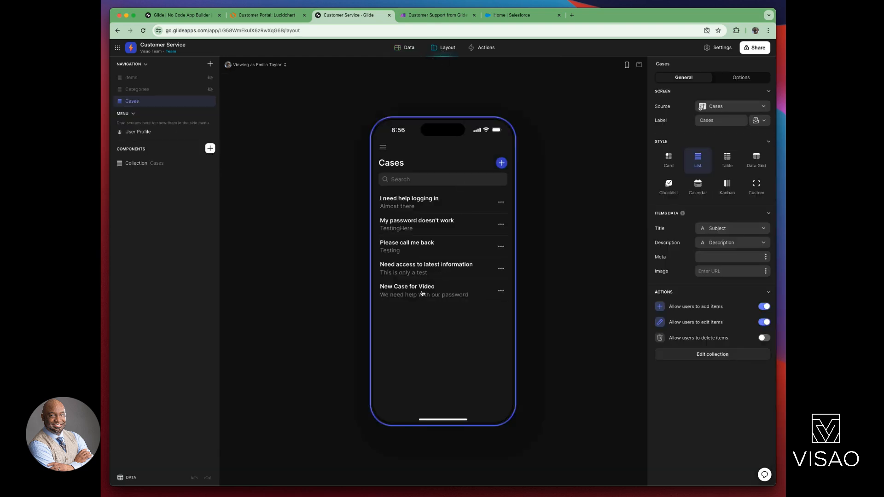
# Step: Switch to Salesforce and open the details of the New Case for Video record in the Cases list
pyautogui.click(495, 15)
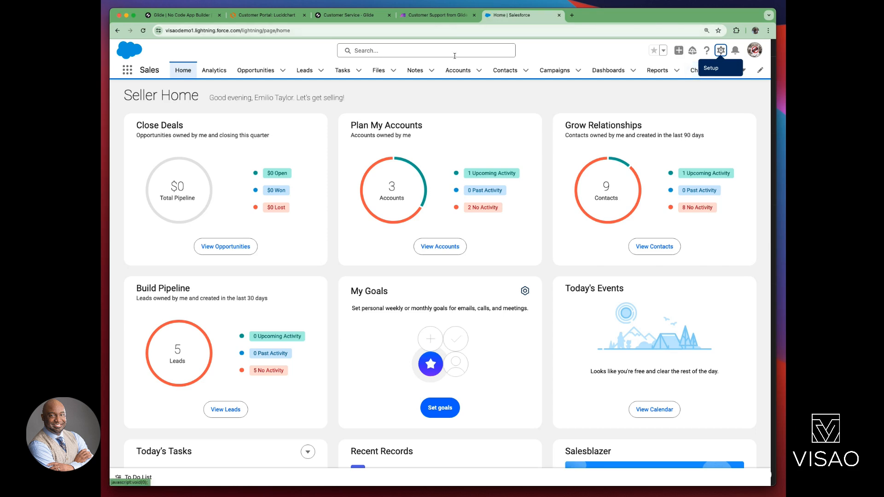
pyautogui.click(179, 73)
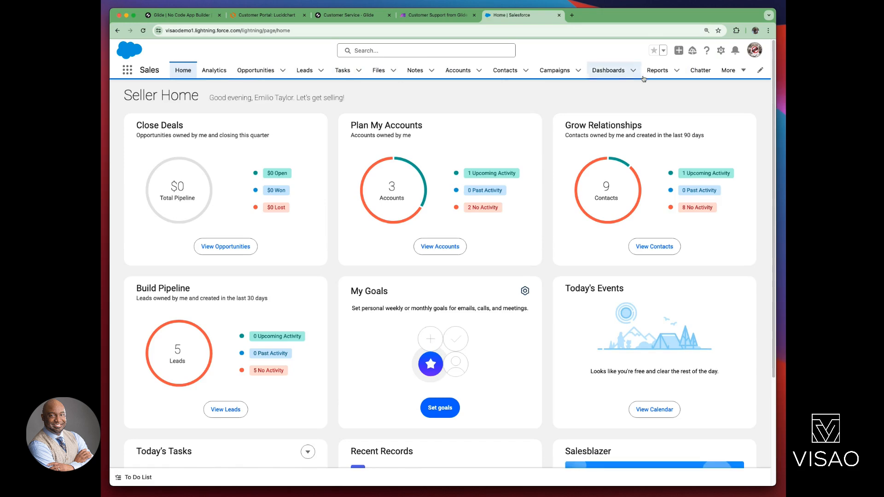
pyautogui.click(730, 70)
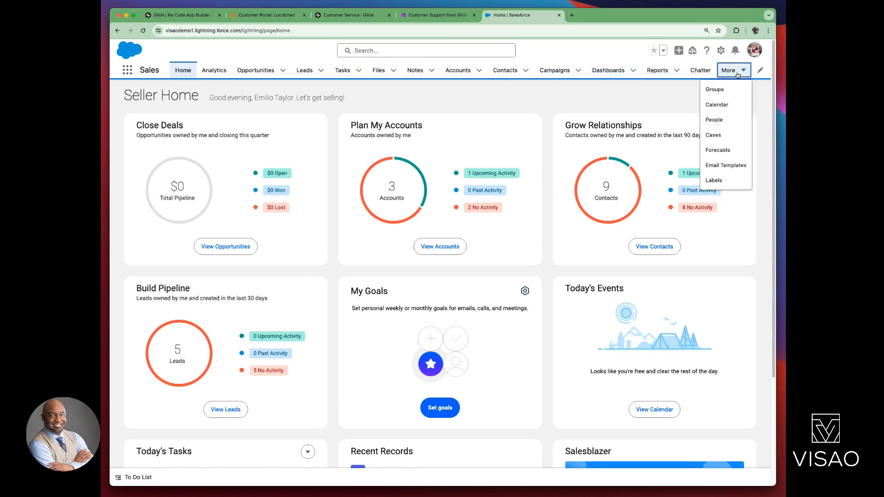
pyautogui.click(719, 136)
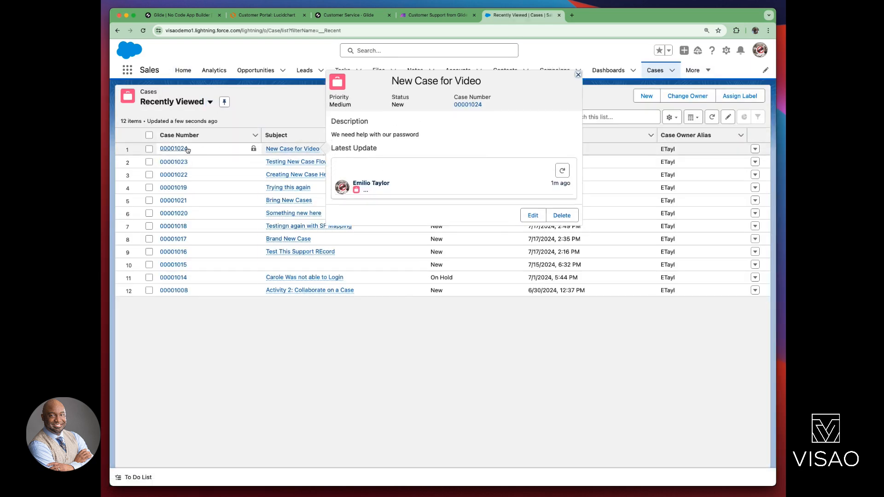
pyautogui.click(261, 148)
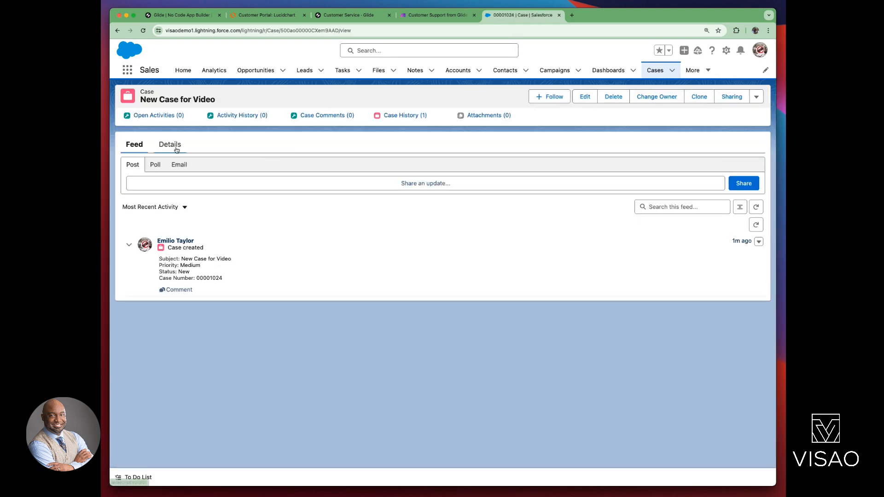
pyautogui.click(170, 144)
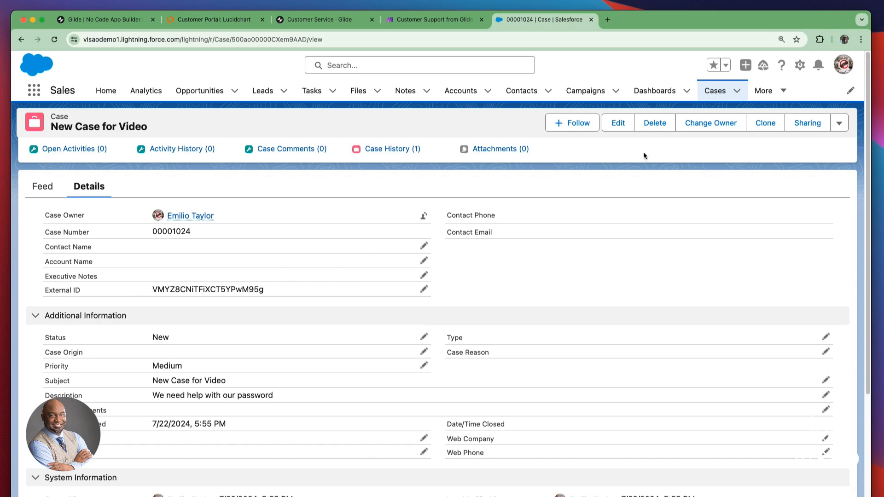
# Step: Open the Case object's fields in Salesforce Setup and inspect the definition of the External ID custom field
pyautogui.click(800, 65)
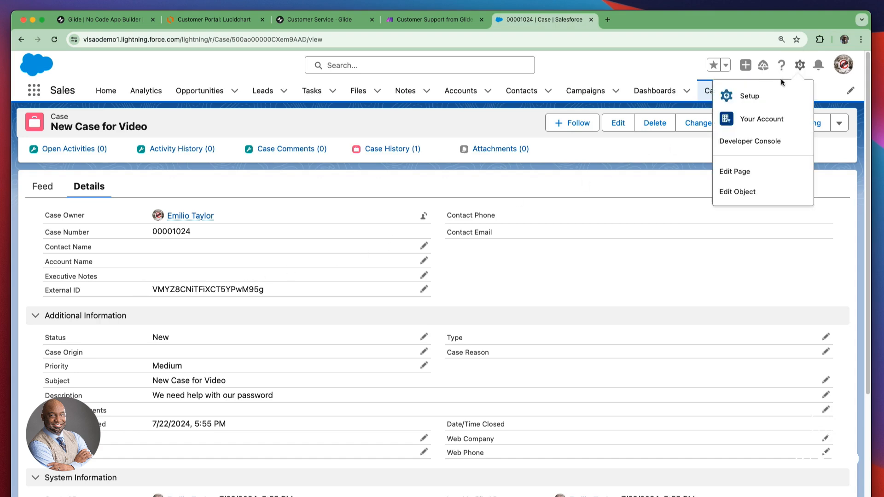
pyautogui.click(750, 95)
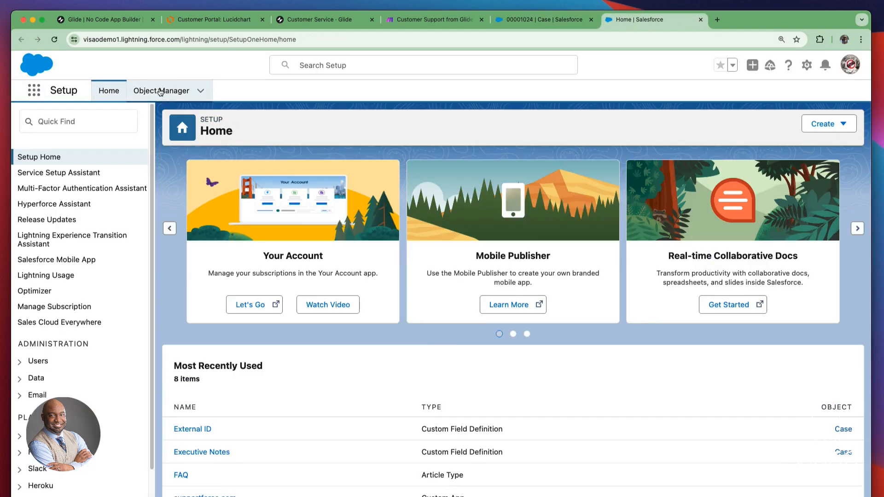
pyautogui.click(160, 92)
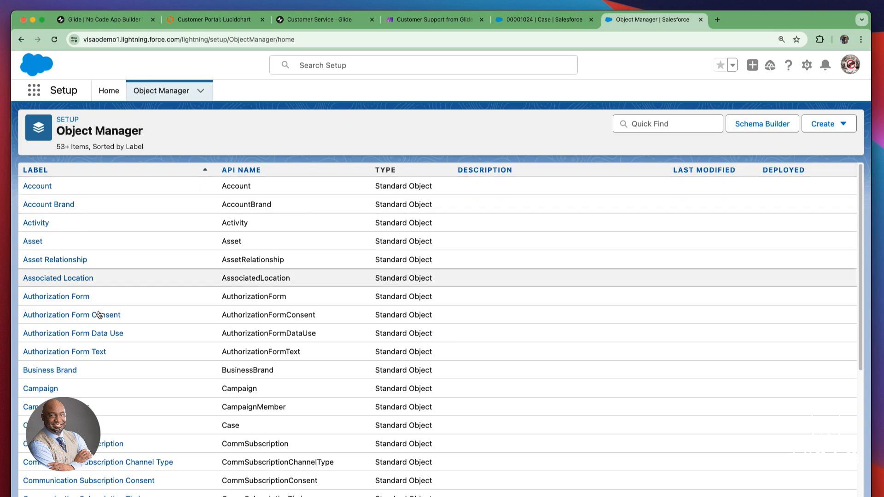
pyautogui.click(28, 425)
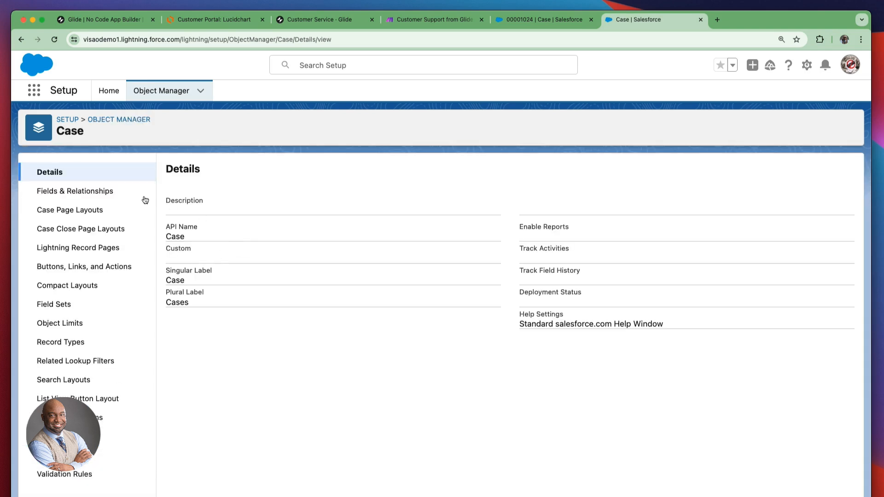
pyautogui.click(69, 191)
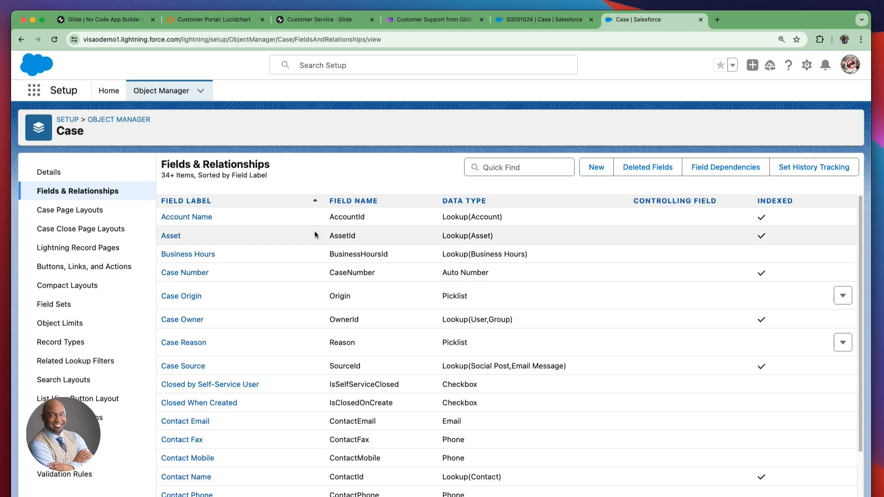
pyautogui.scroll(-5, 340, 304)
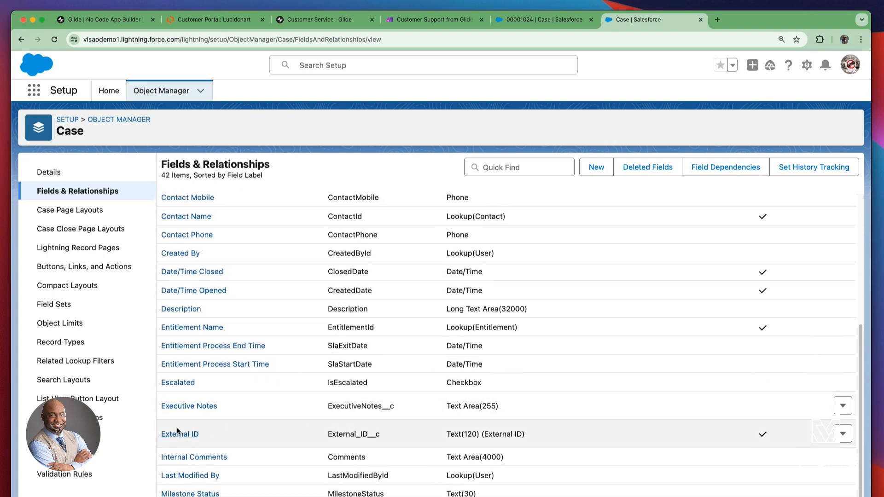
pyautogui.click(190, 436)
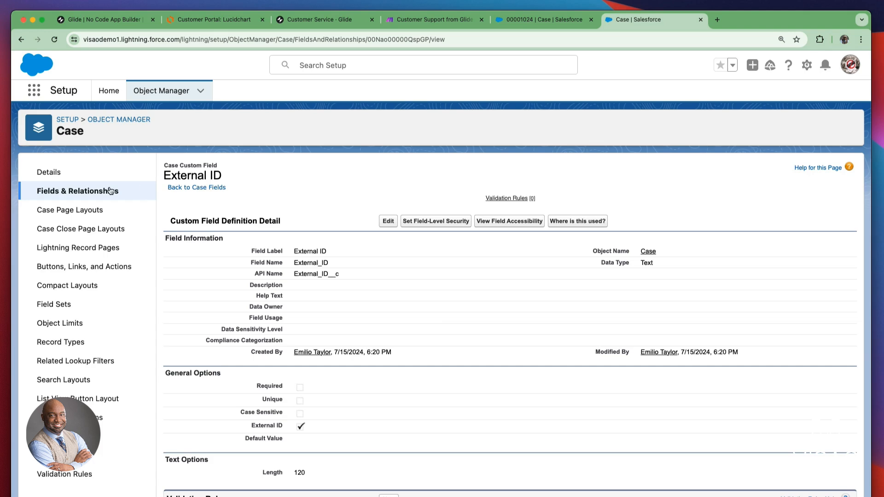
# Step: Return to the Case object's field list and begin a new custom field with the Text data type
pyautogui.click(92, 191)
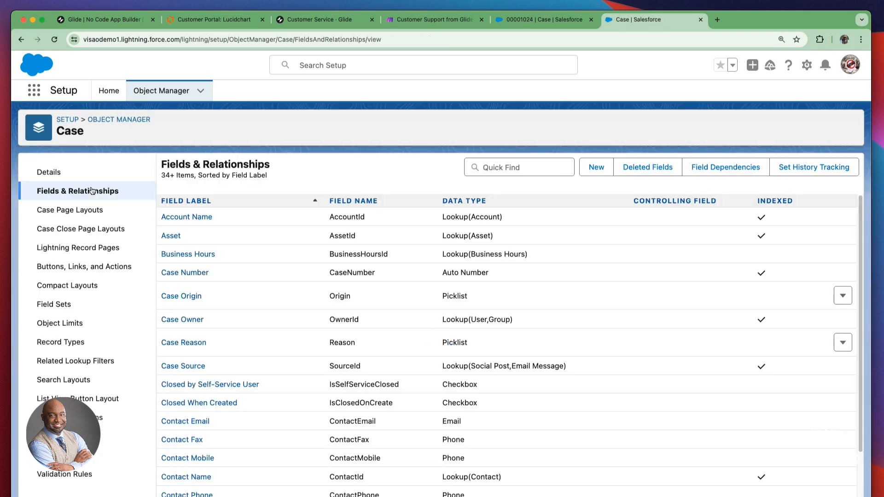
pyautogui.click(596, 167)
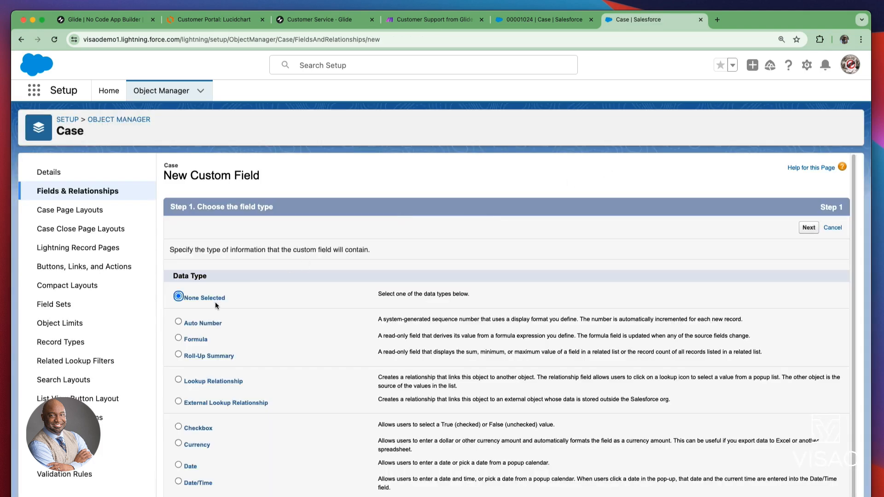
pyautogui.scroll(-3, 228, 471)
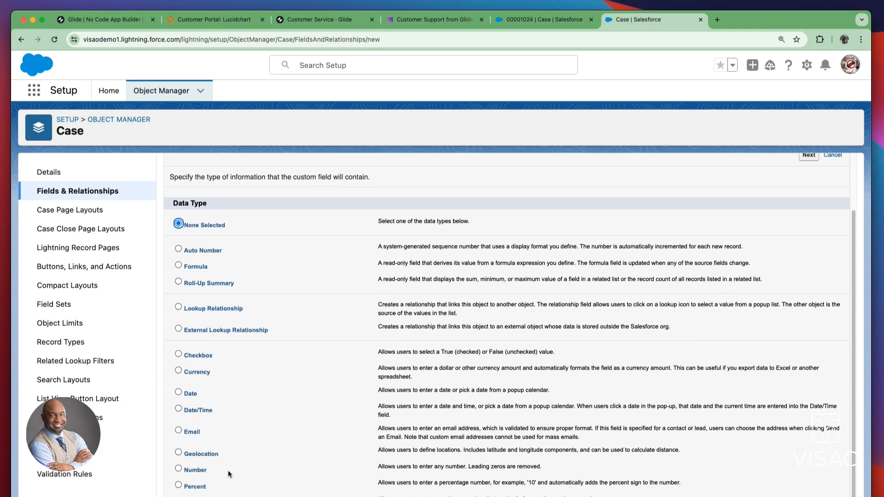
pyautogui.scroll(-2, 228, 471)
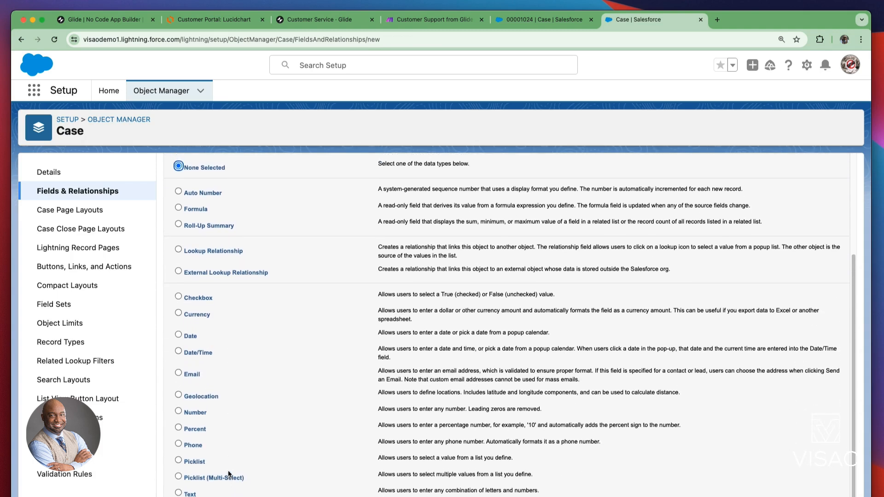
pyautogui.scroll(1, 229, 473)
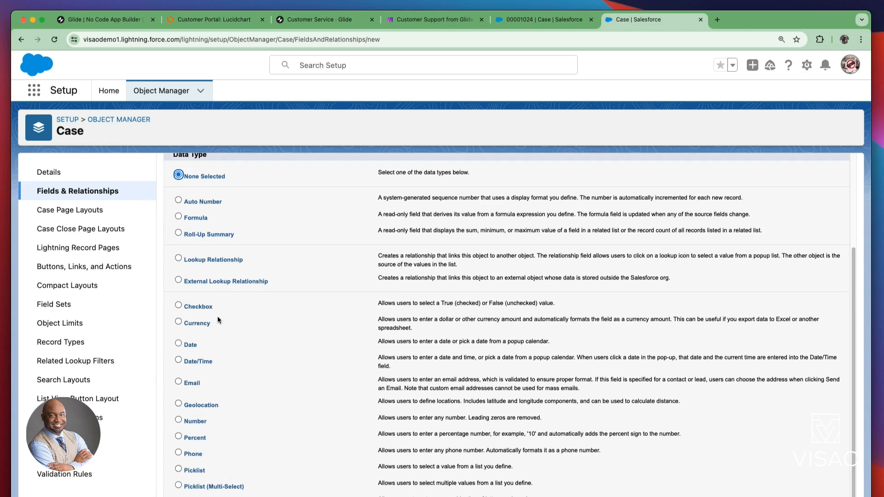
pyautogui.scroll(-1, 211, 389)
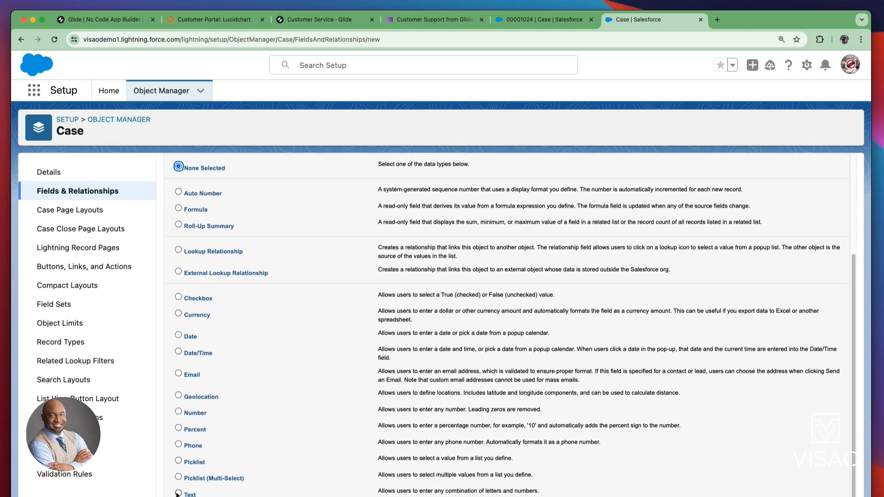
pyautogui.click(178, 493)
pyautogui.scroll(-1, 178, 488)
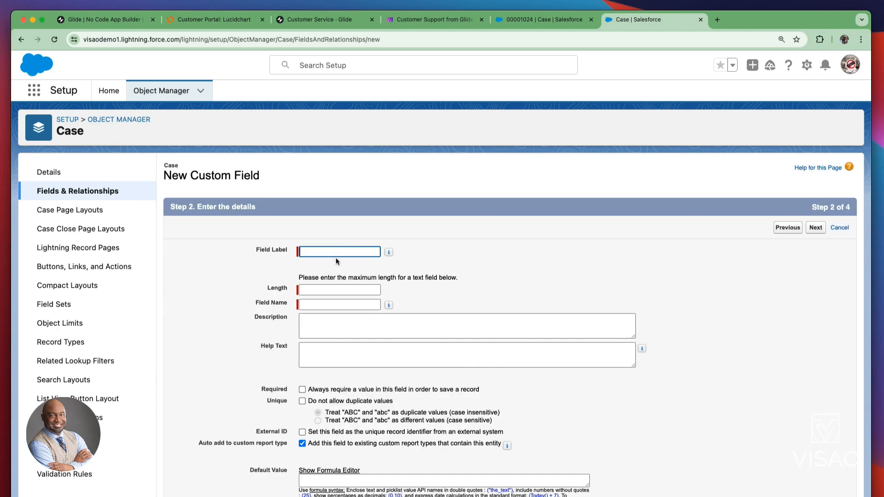
# Step: Fill in the field label External_ID2 and length 120, mark it as an External ID, and cancel the new field
pyautogui.click(336, 255)
pyautogui.write('External_ID2')
pyautogui.click(327, 289)
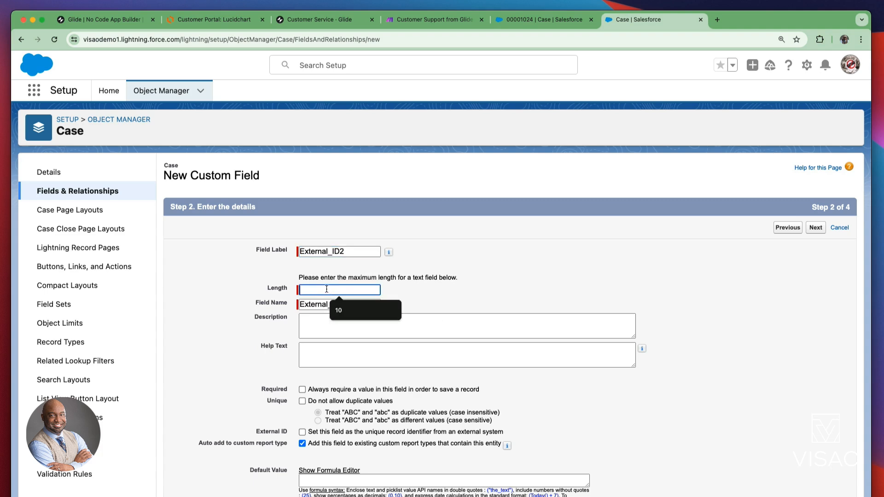
pyautogui.write('120')
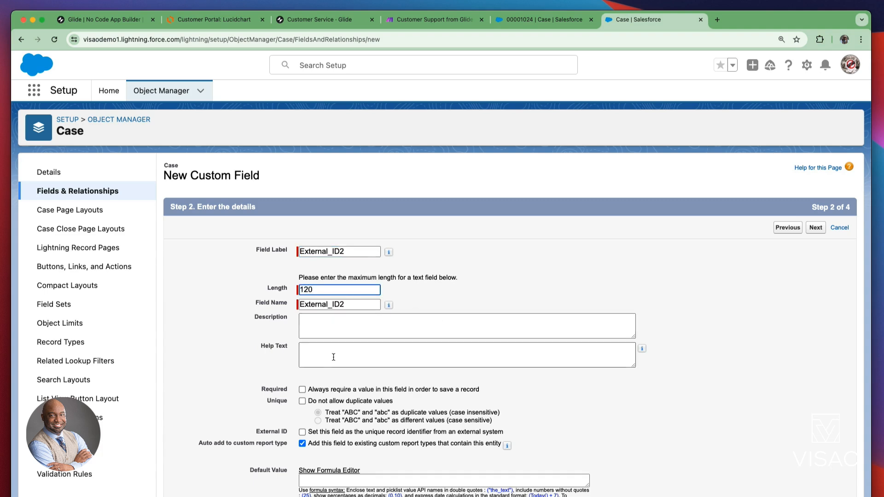
pyautogui.click(303, 432)
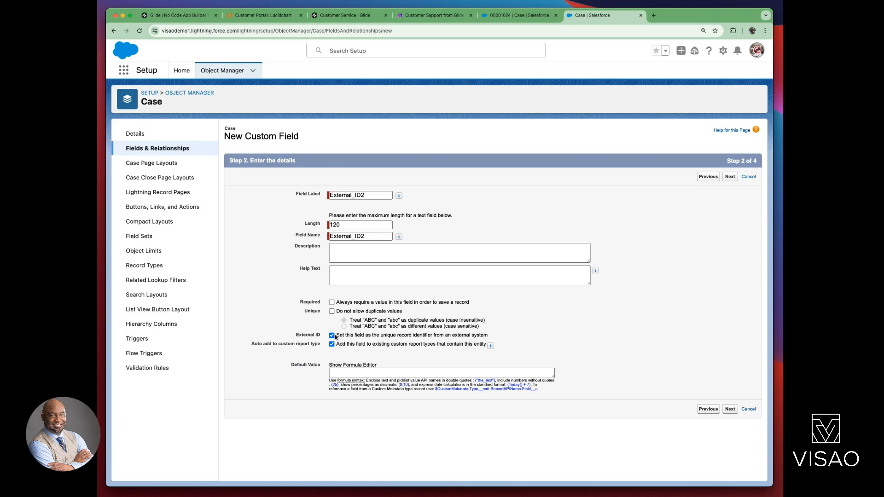
pyautogui.click(745, 179)
pyautogui.click(745, 178)
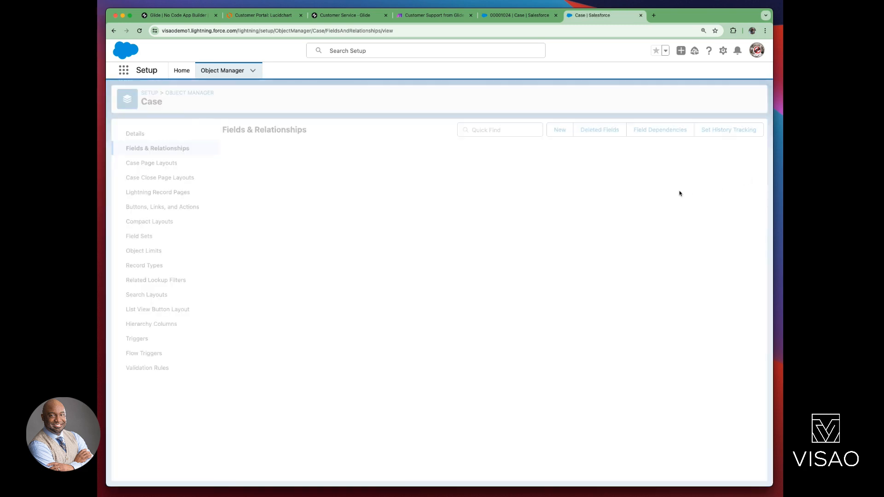
# Step: Switch to Glide and open New Case for Video in the layout preview
pyautogui.click(523, 21)
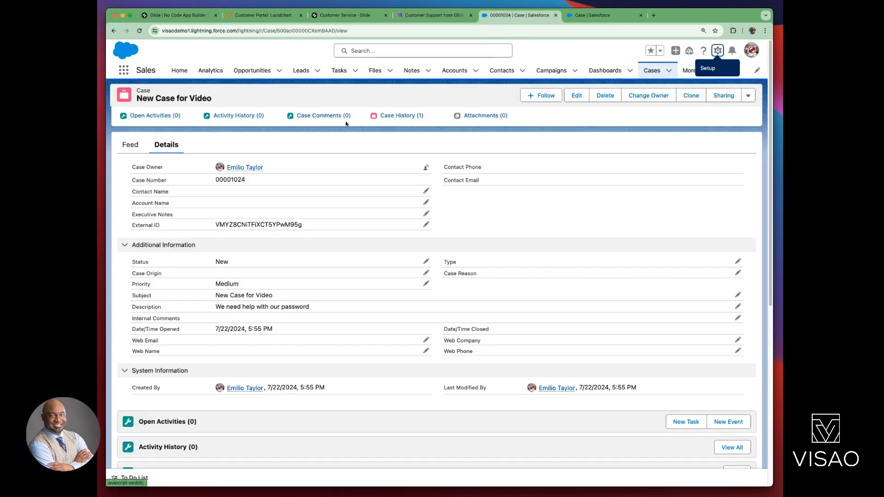
pyautogui.click(334, 16)
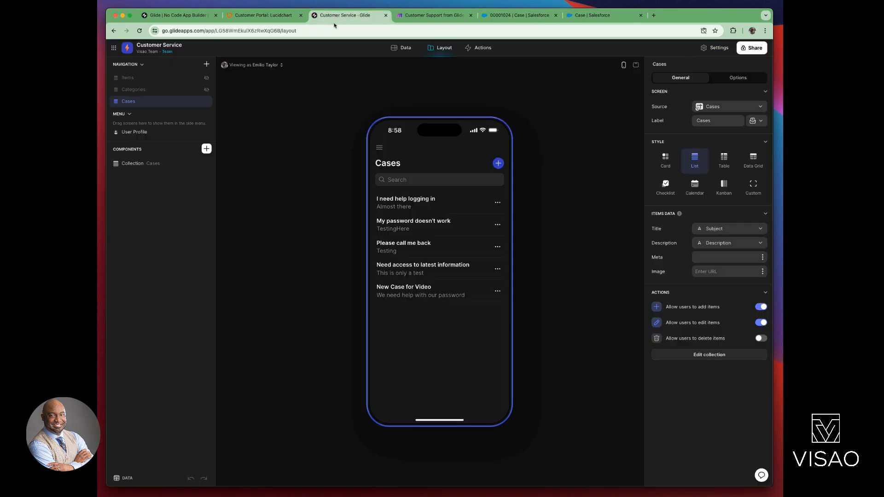
pyautogui.click(403, 294)
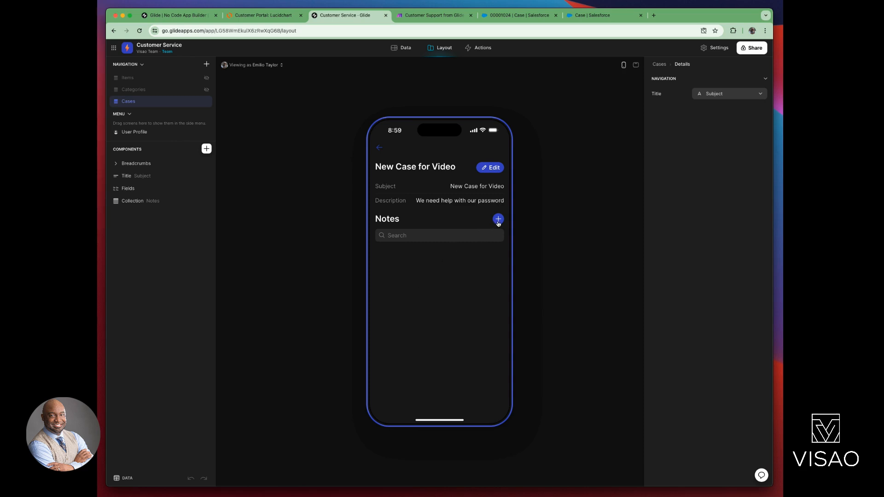
# Step: Switch to the Make scenario, close the Glide module's run output, and run the scenario once, waiting for new data
pyautogui.click(437, 17)
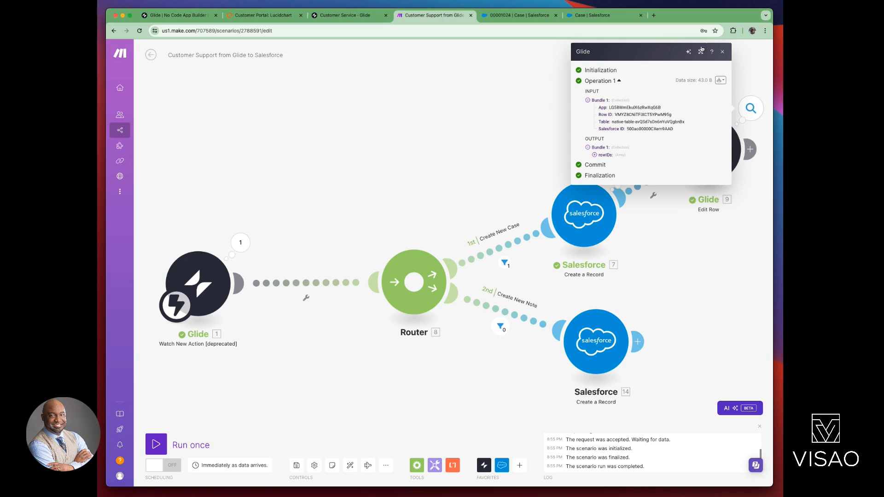
pyautogui.click(720, 53)
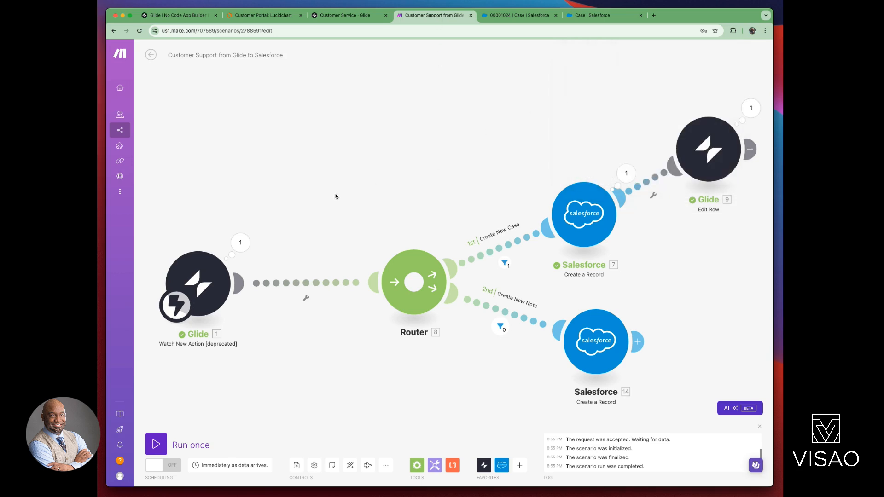
pyautogui.moveTo(158, 423)
pyautogui.click(156, 445)
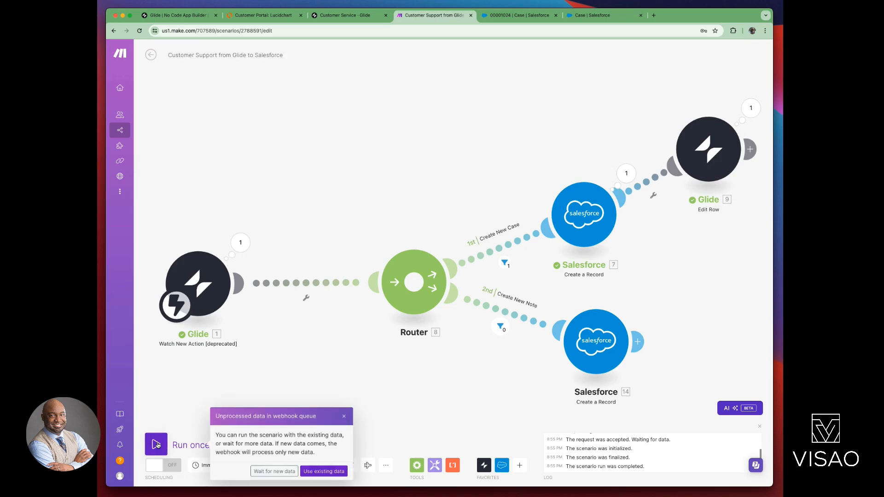
pyautogui.click(274, 471)
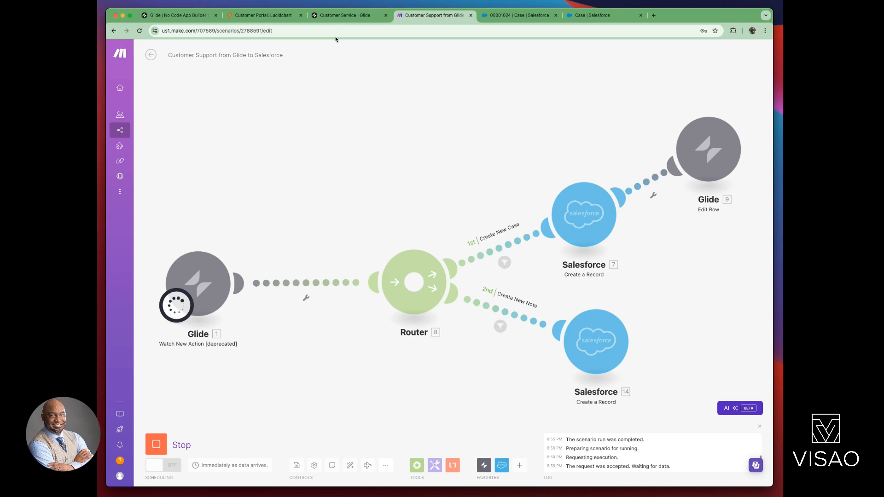
# Step: Switch back to Glide and submit a note on New Case for Video with the comment "New Note for Video Case. Need PW help"
pyautogui.click(345, 15)
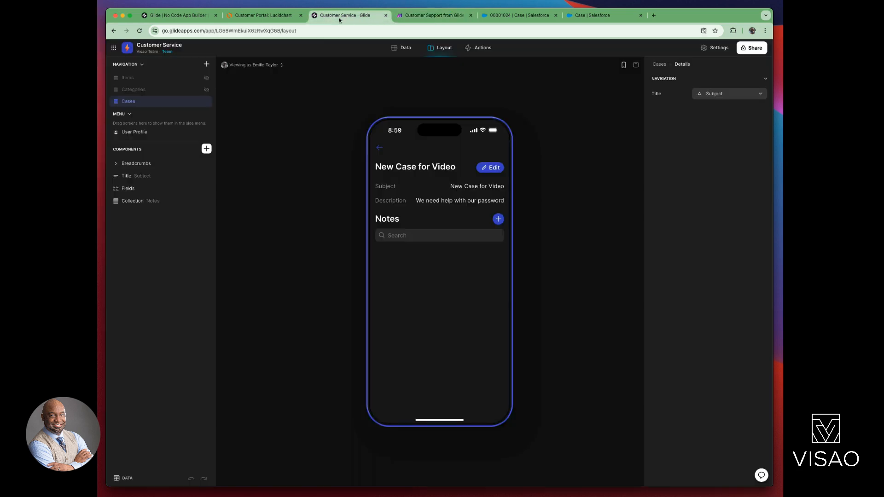
pyautogui.click(498, 219)
pyautogui.click(431, 332)
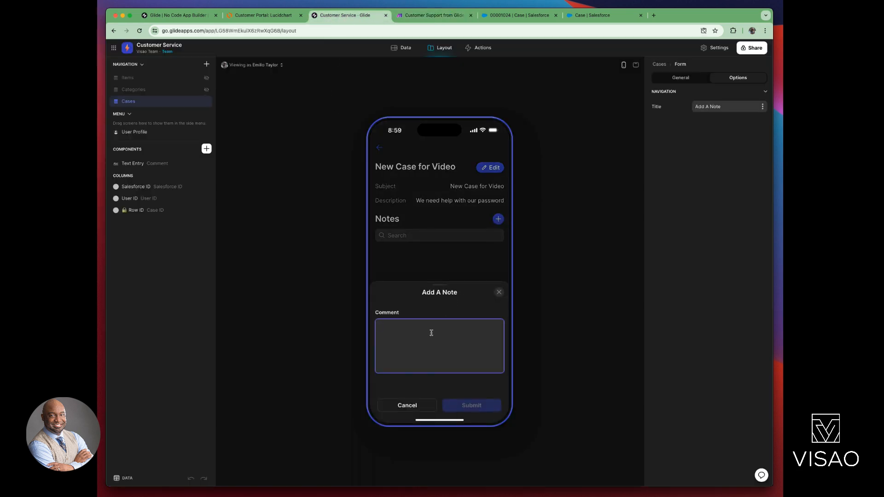
pyautogui.write('New Note for Video')
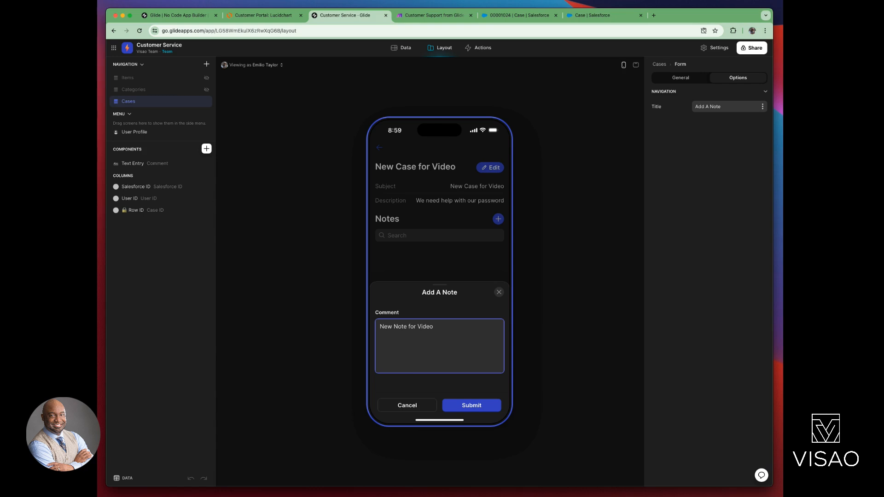
pyautogui.write(' Case. Need PW help')
pyautogui.click(470, 406)
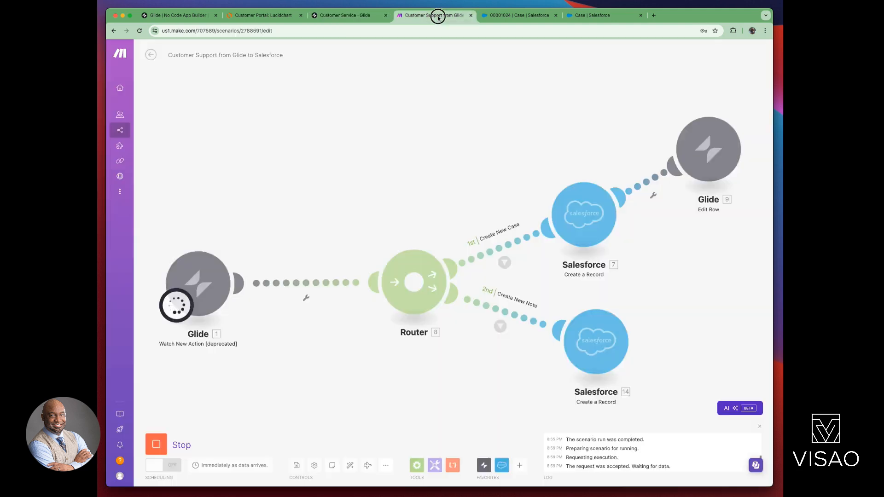
# Step: Switch to the Make scenario and review the output bundle of the Glide trigger module's latest run
pyautogui.click(438, 16)
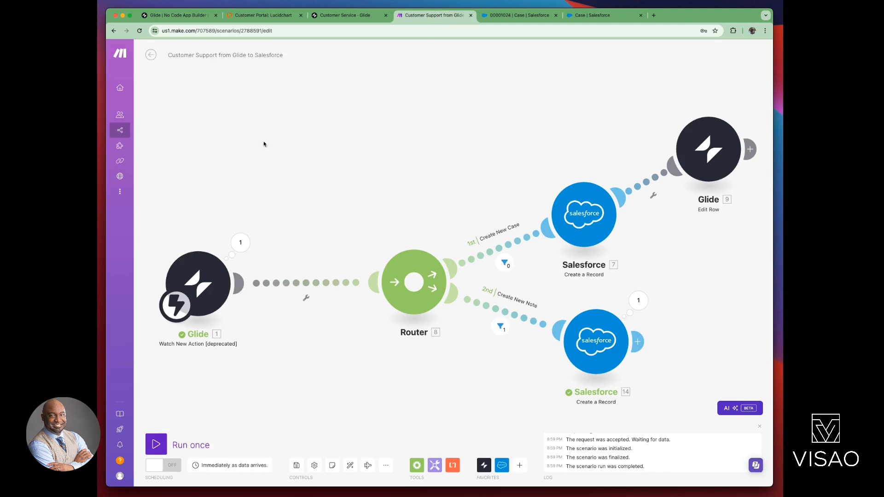
pyautogui.click(197, 280)
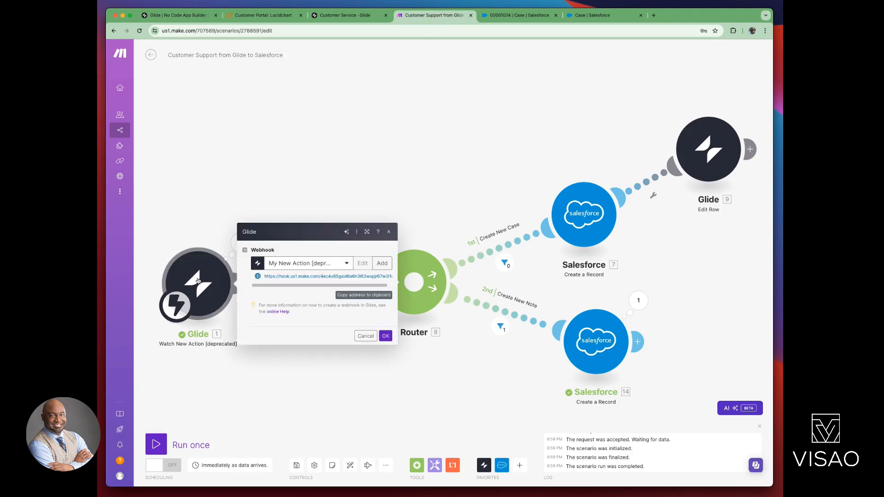
pyautogui.click(213, 225)
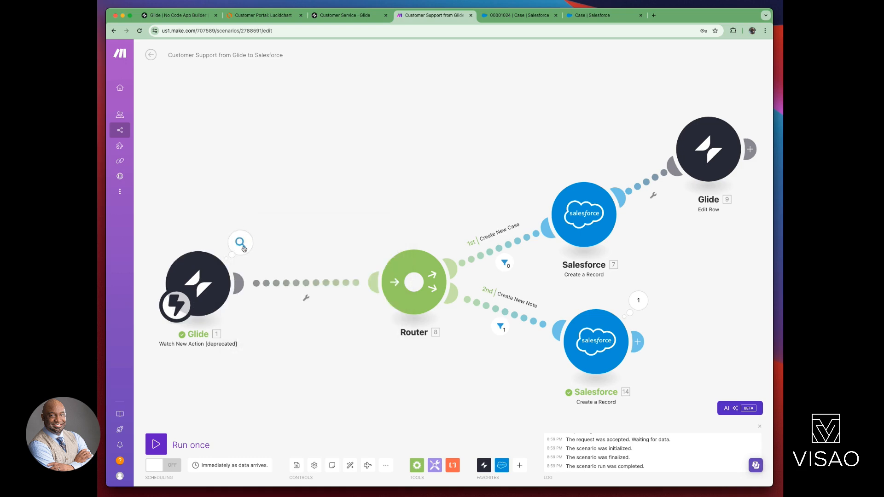
pyautogui.click(241, 243)
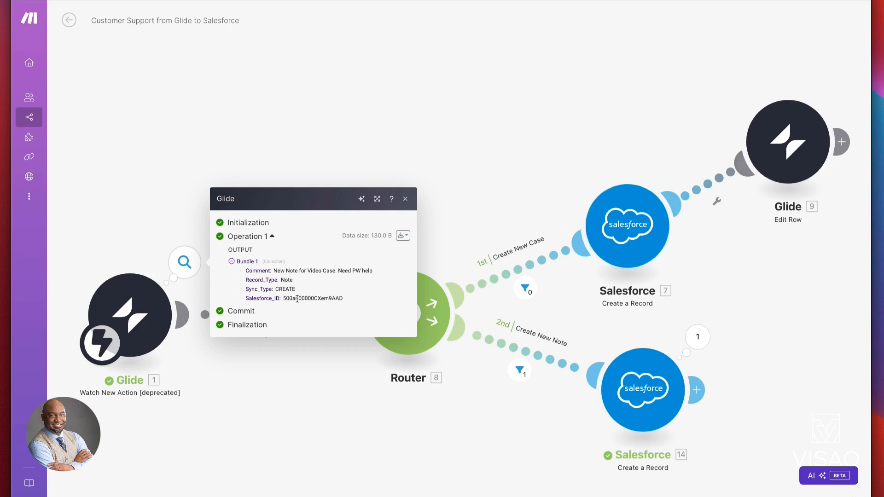
pyautogui.click(405, 199)
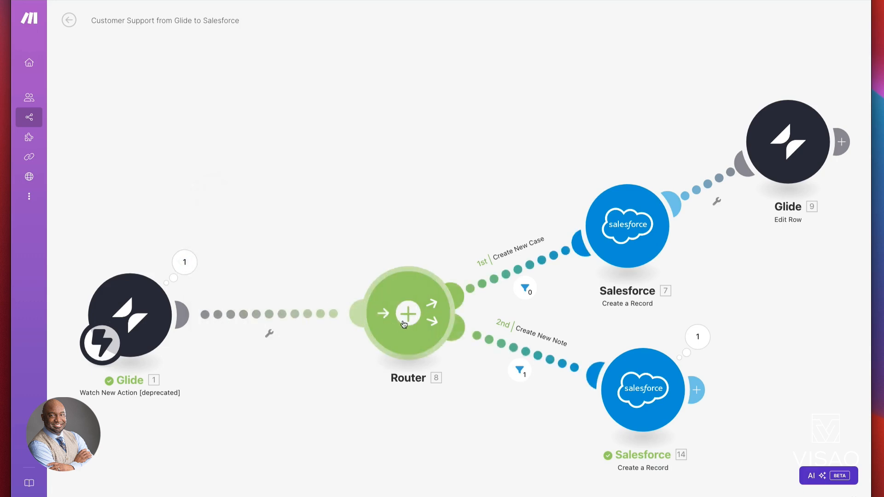
# Step: Inspect the Create New Note filter's conditions and the run output of the Salesforce module on that route
pyautogui.click(519, 371)
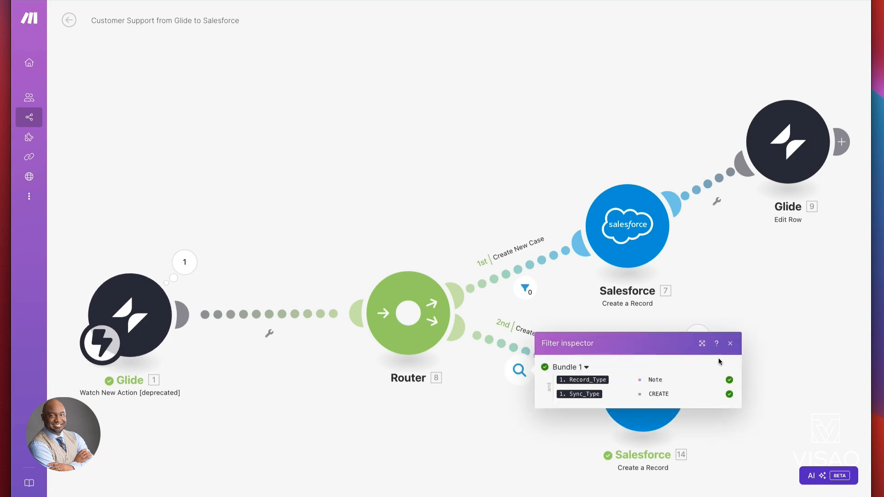
pyautogui.click(730, 344)
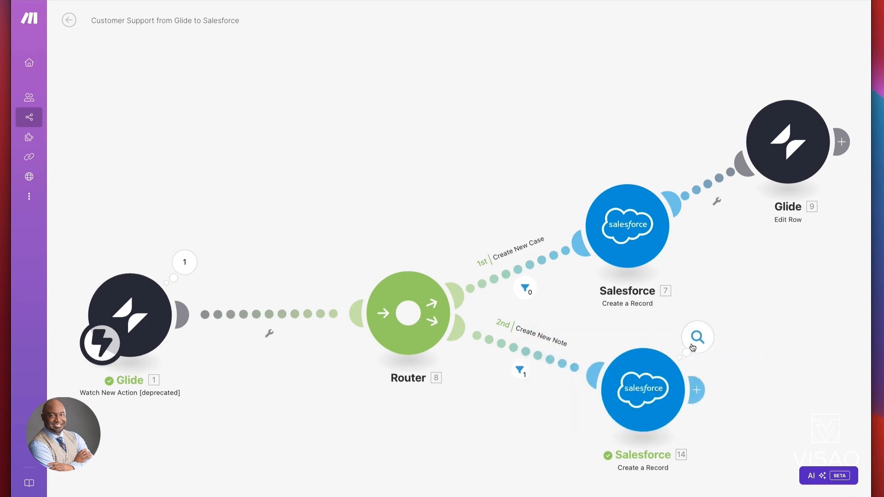
pyautogui.click(696, 337)
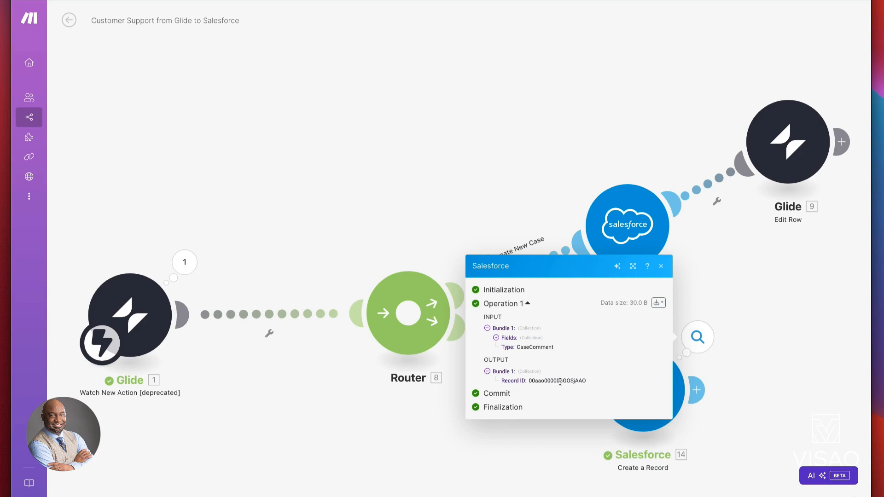
pyautogui.click(661, 266)
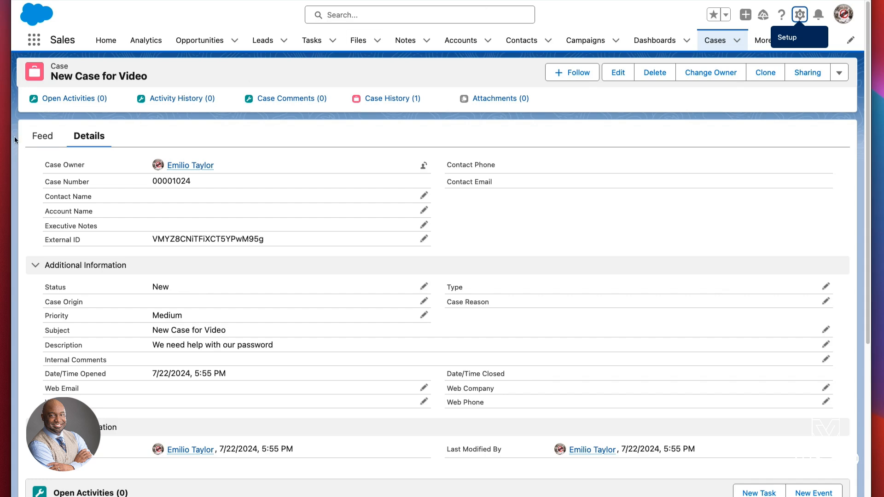
# Step: Switch to the New Case for Video record in Salesforce, check its feed and details, and reload the page
pyautogui.click(46, 137)
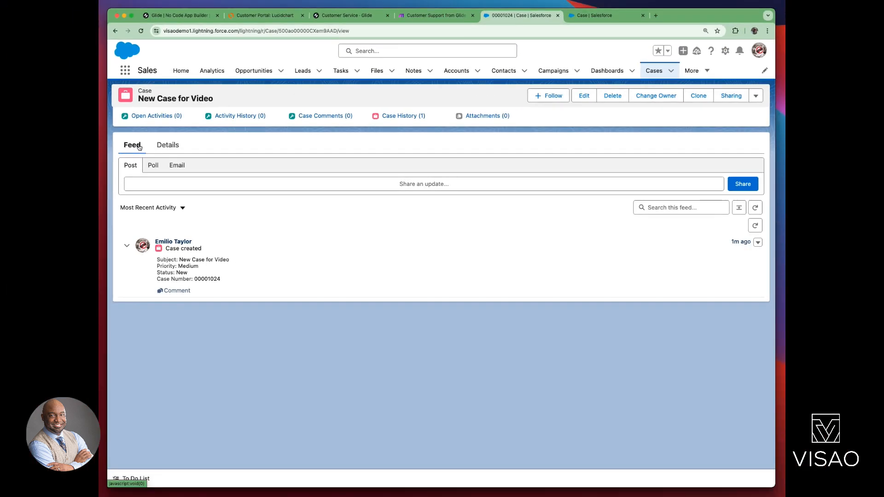
pyautogui.click(168, 146)
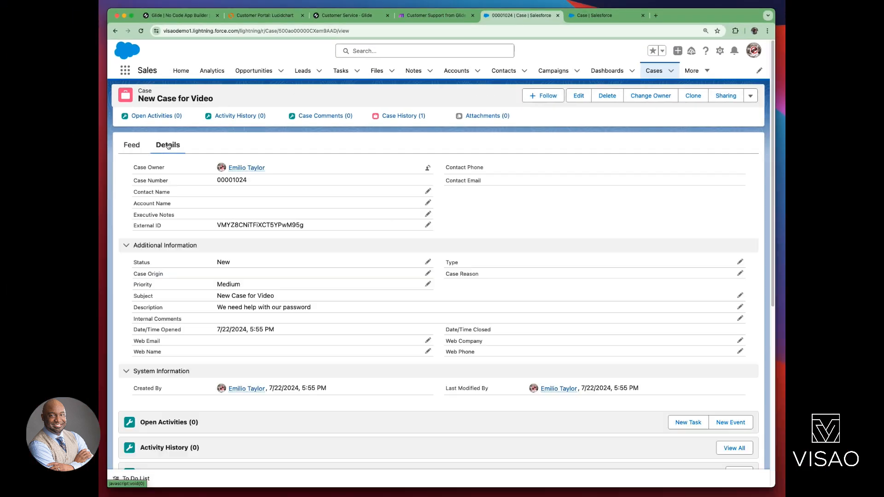
pyautogui.click(141, 31)
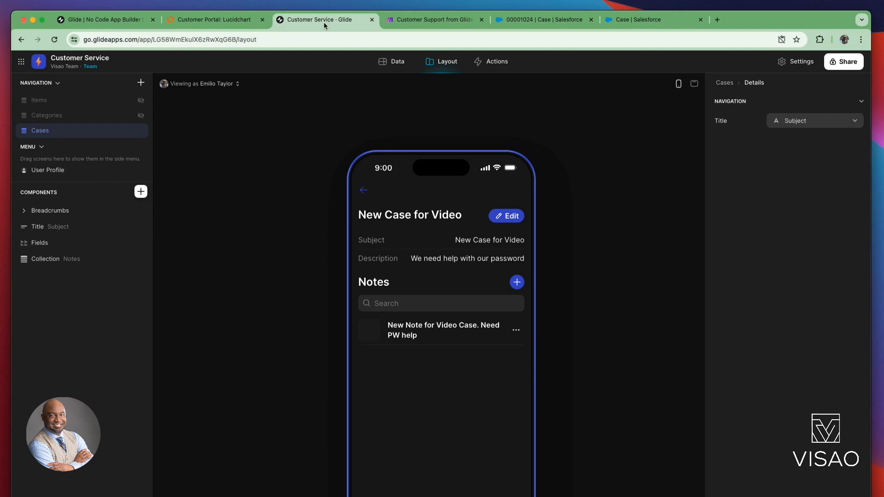
# Step: Check New Case for Video in Glide, and open the Glide trigger module's webhook settings in the Make scenario
pyautogui.click(324, 22)
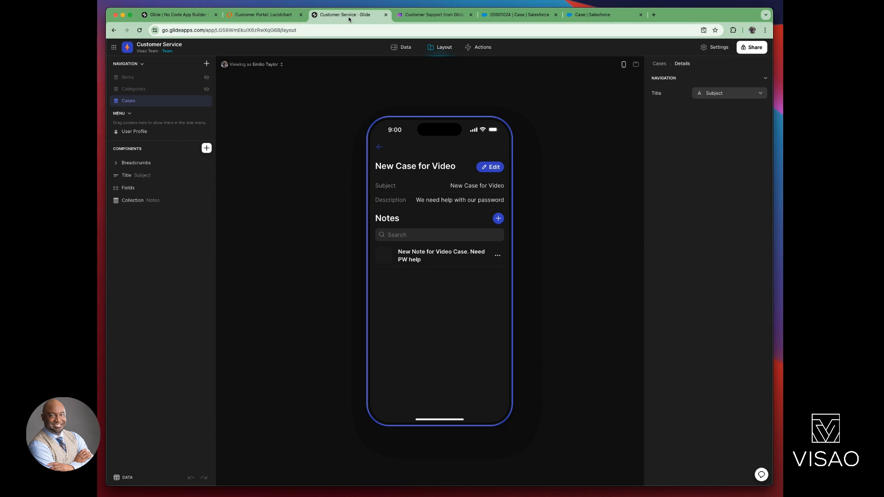
pyautogui.click(432, 14)
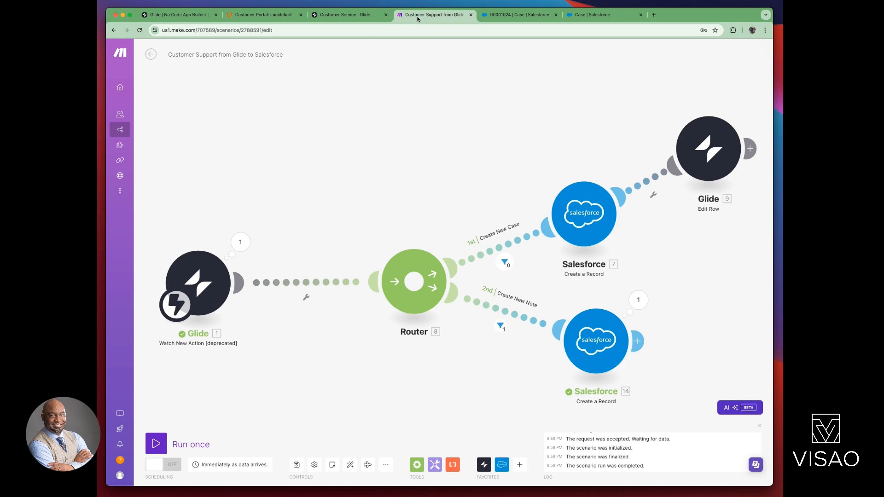
pyautogui.click(213, 281)
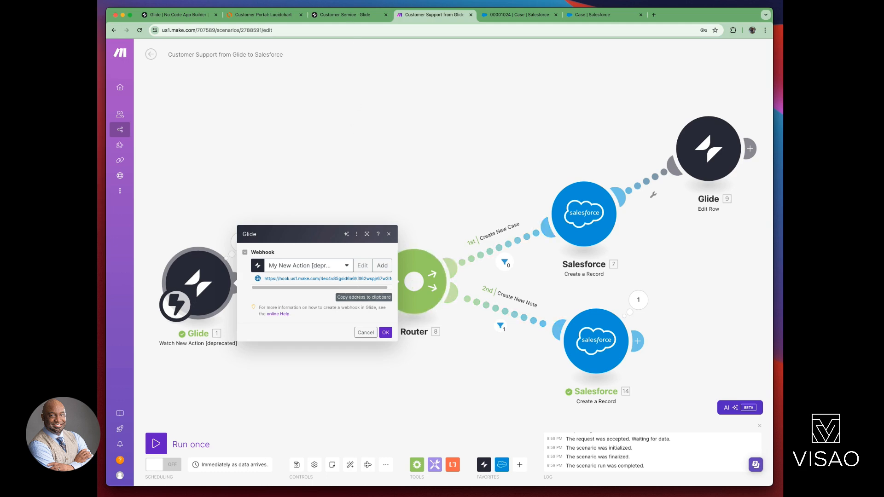
# Step: Switch to Glide, return to the Cases list, and open the Add A Case form to examine its submit webhook
pyautogui.click(354, 17)
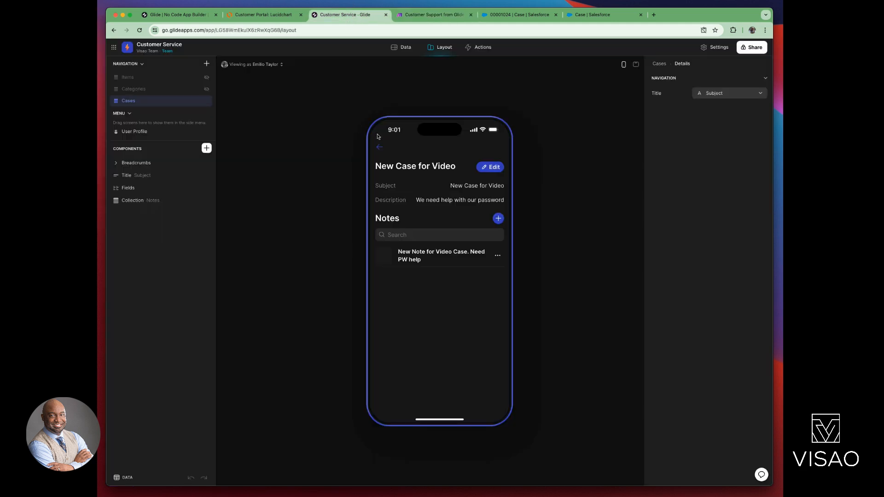
pyautogui.click(380, 148)
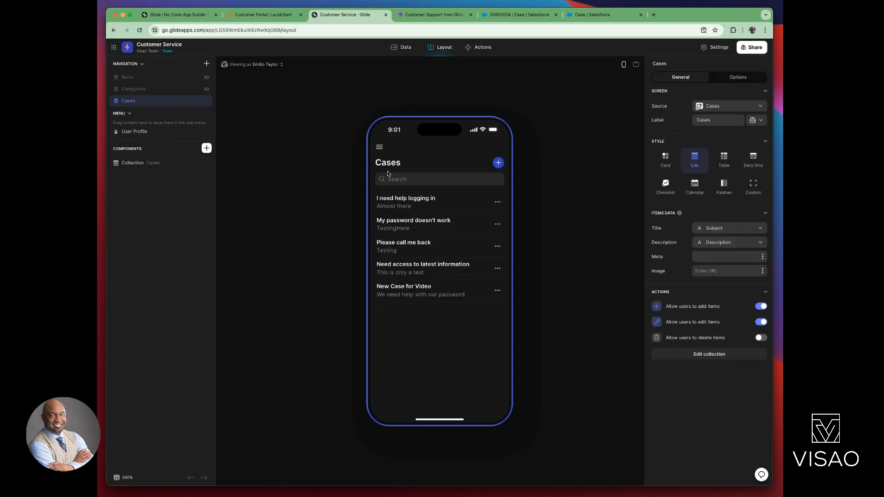
pyautogui.click(498, 163)
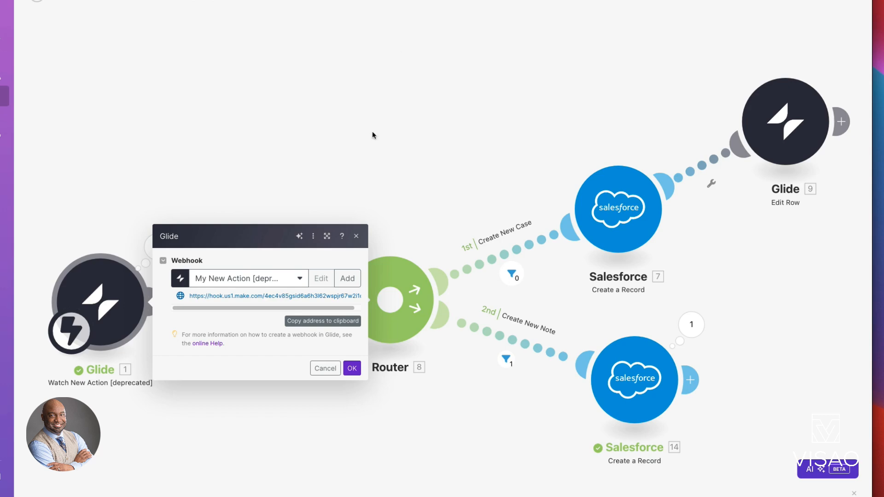
# Step: Close the Glide module's webhook settings in Make, and return to Glide to dismiss the Add A Case form
pyautogui.click(356, 236)
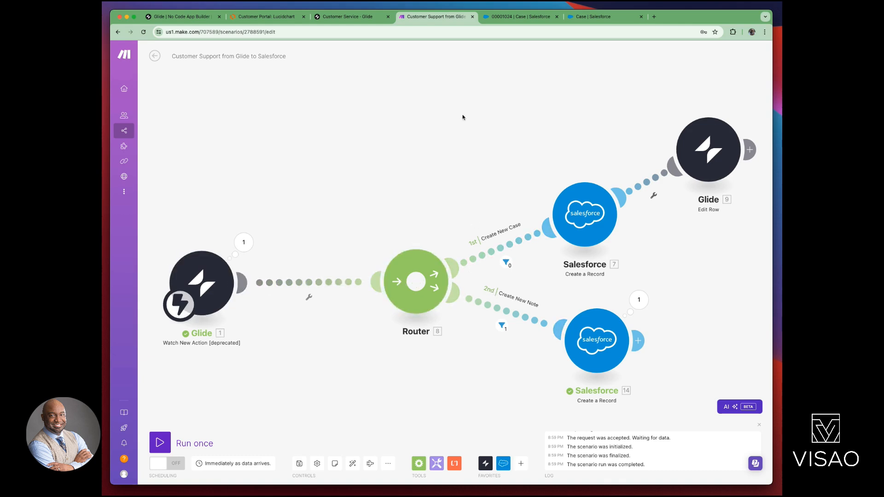
pyautogui.click(355, 17)
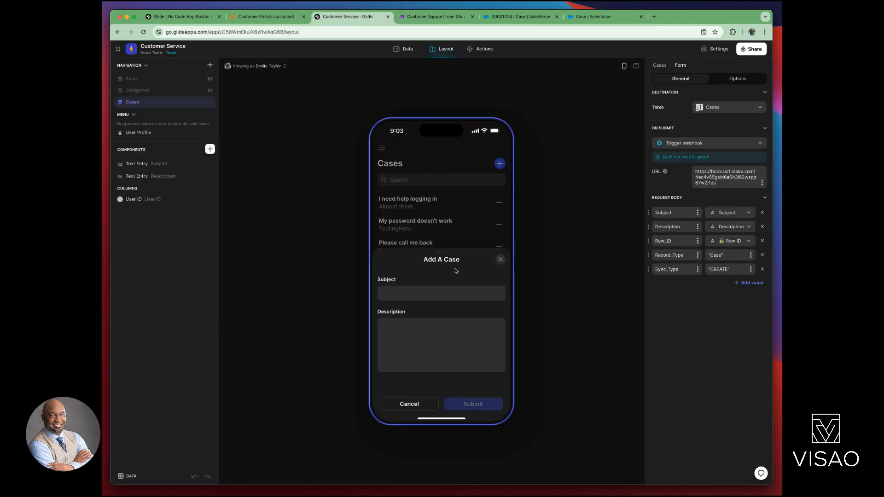
pyautogui.click(500, 259)
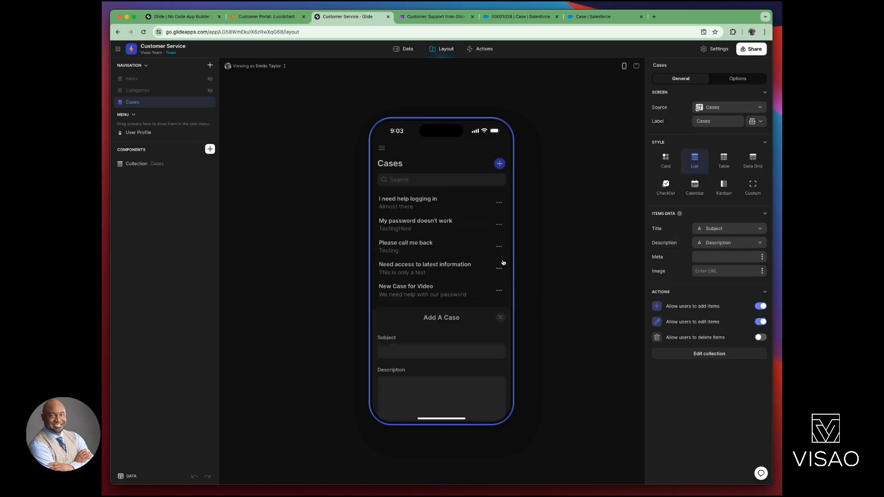
# Step: Open the Add A Note form on New Case for Video and show its general settings with the webhook request body
pyautogui.click(426, 290)
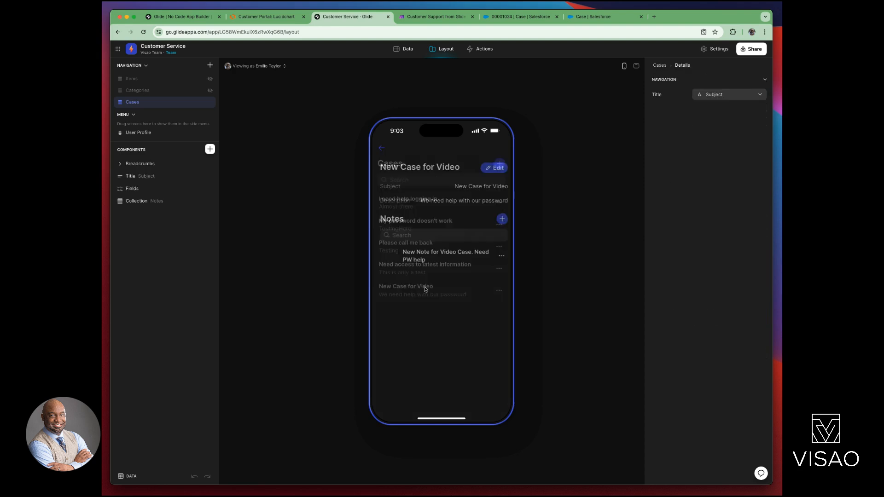
pyautogui.click(500, 219)
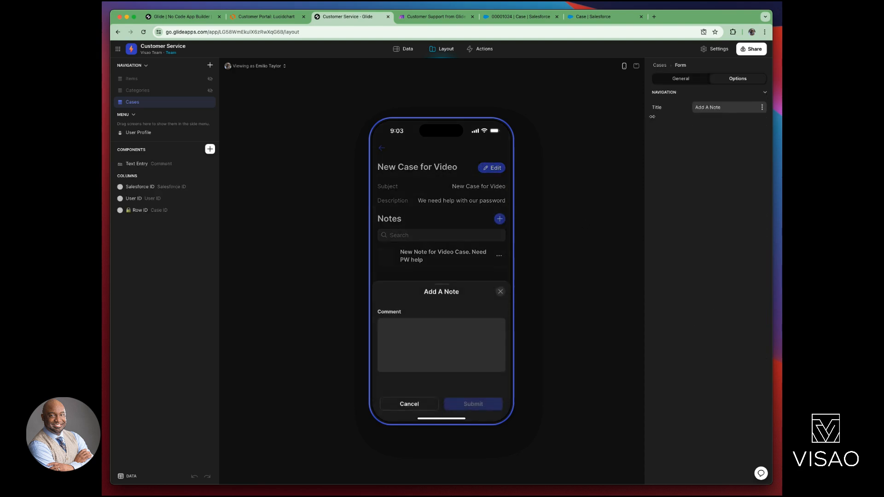
pyautogui.click(687, 81)
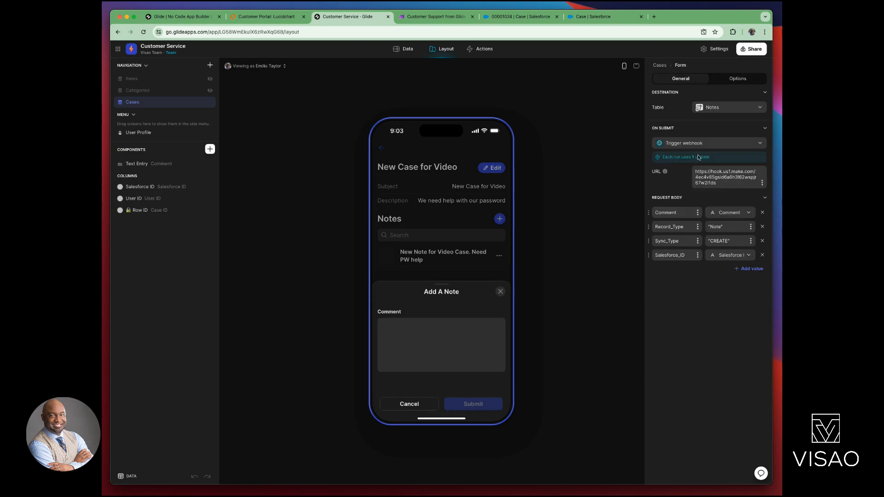